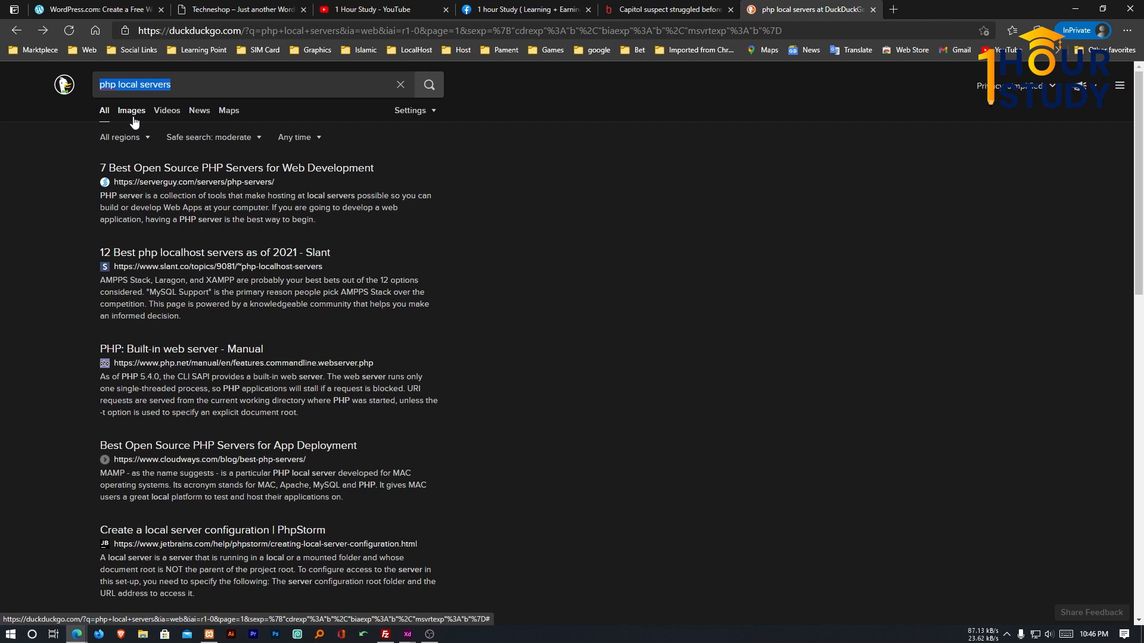
# Search the web for xampp and open the Download XAMPP page on apachefriends.org.
pyautogui.write('xa')
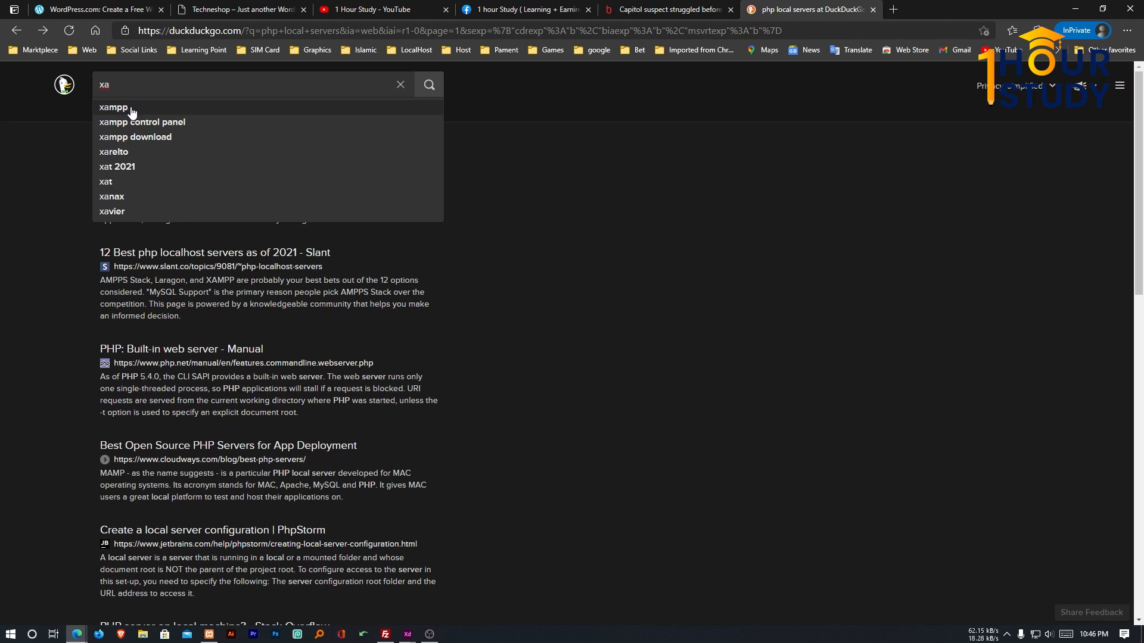
pyautogui.click(128, 110)
pyautogui.hotkey('ctrl', '+')
pyautogui.hotkey('ctrl', '+')
pyautogui.hotkey('ctrl', '+')
pyautogui.hotkey('ctrl', '+')
pyautogui.hotkey('ctrl', '+')
pyautogui.hotkey('ctrl', '+')
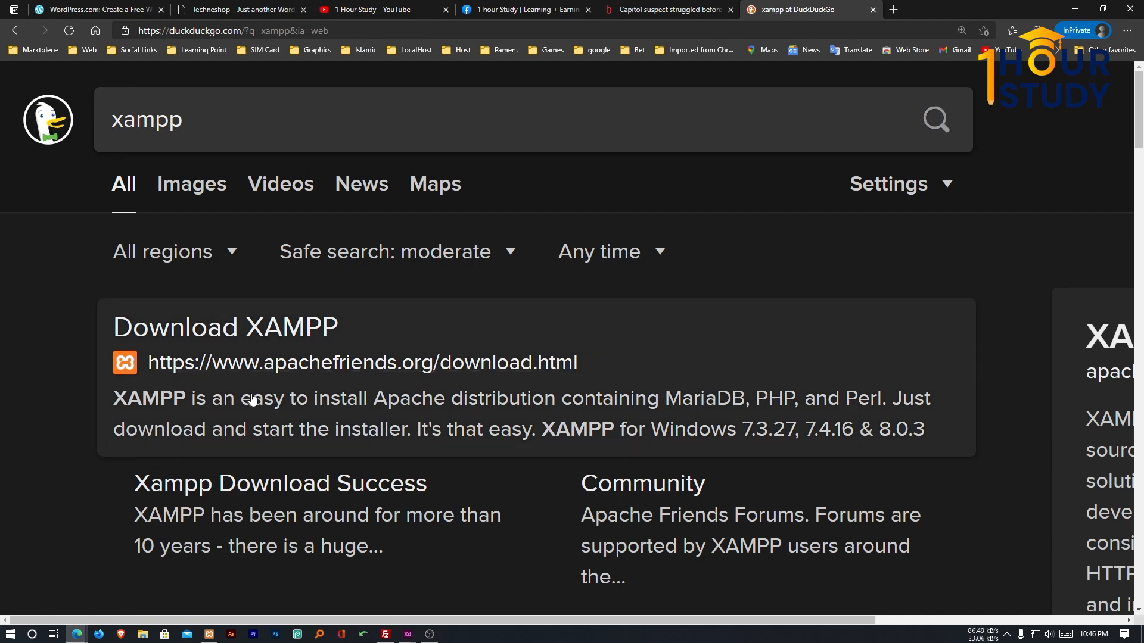
pyautogui.hotkey('ctrl', '-')
pyautogui.hotkey('ctrl', '-')
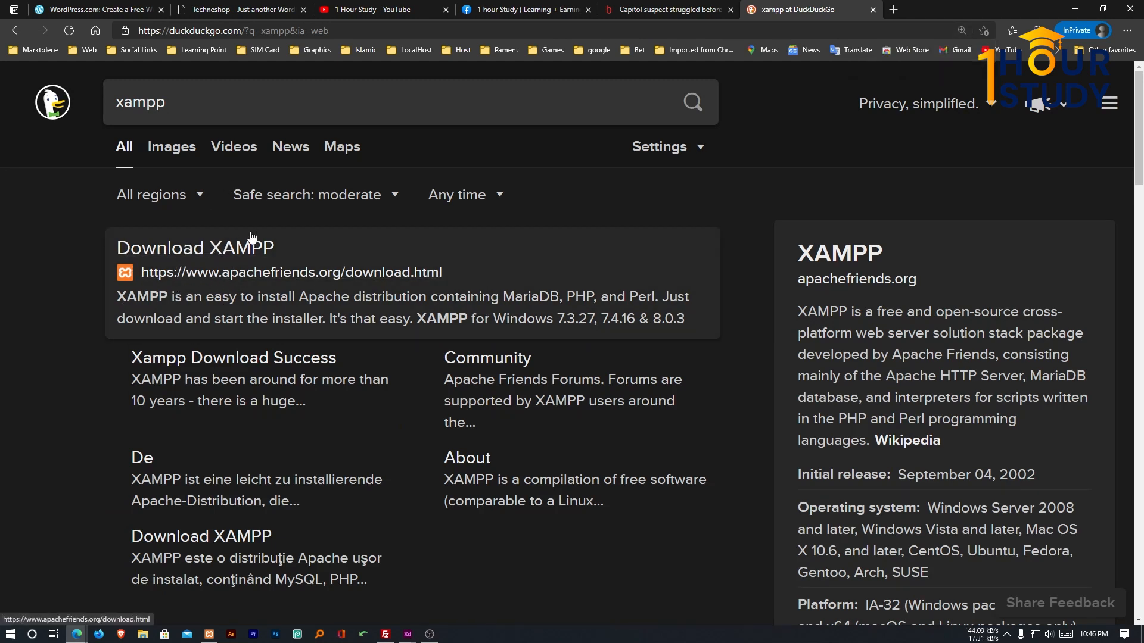
pyautogui.click(231, 260)
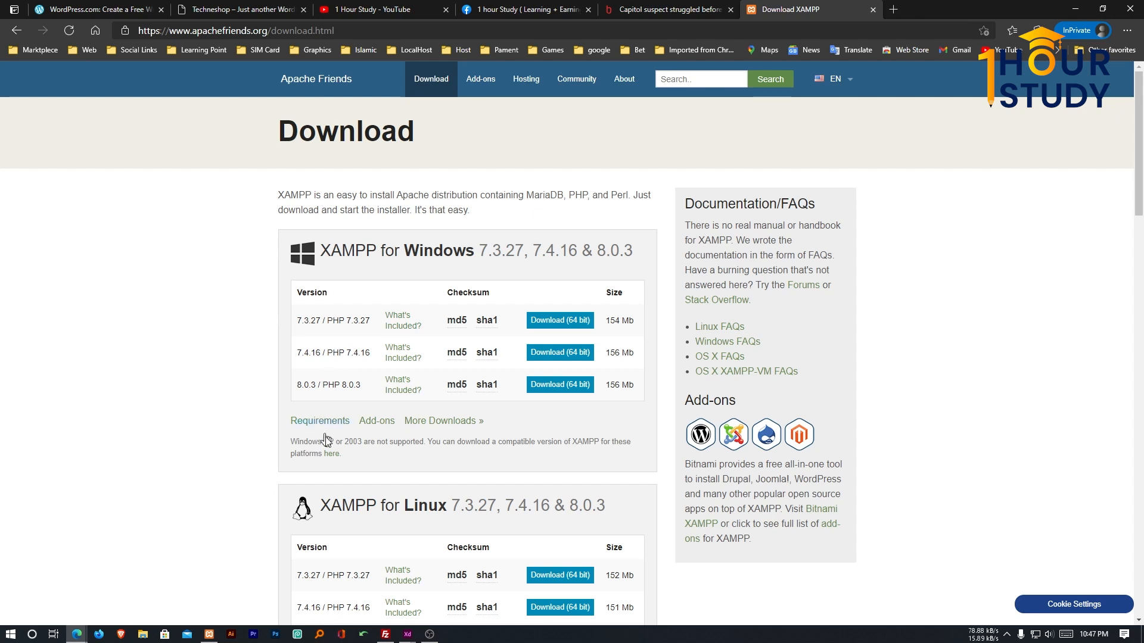
# Download the 64-bit XAMPP 7.3.27 installer for Windows and keep the blocked file.
pyautogui.scroll(-1, 352, 482)
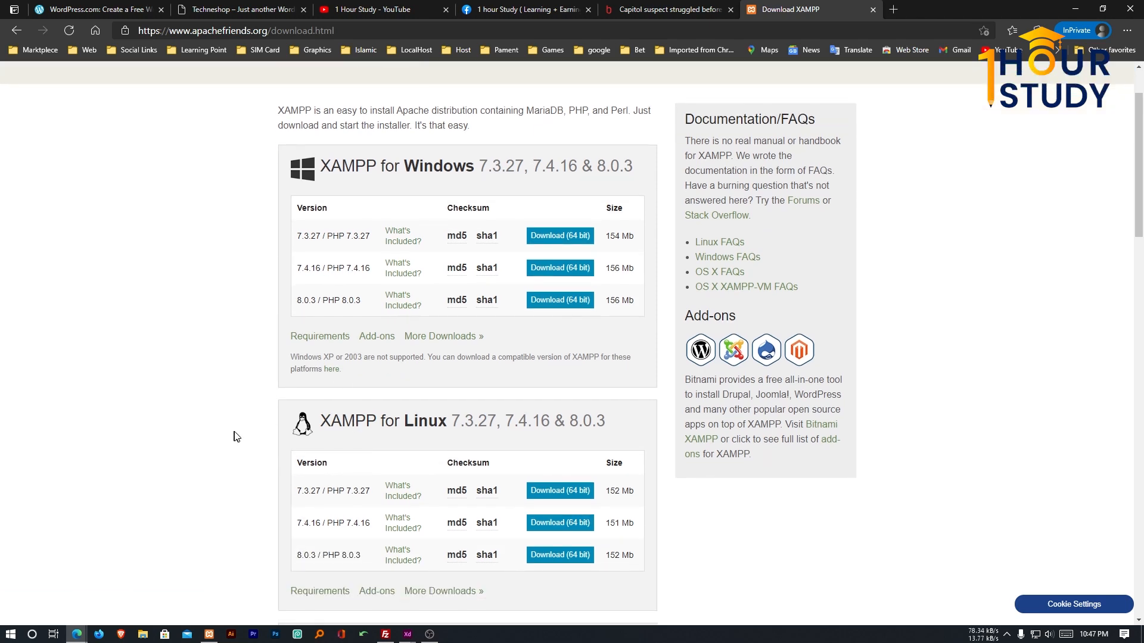
pyautogui.moveTo(281, 423); pyautogui.dragTo(456, 431)
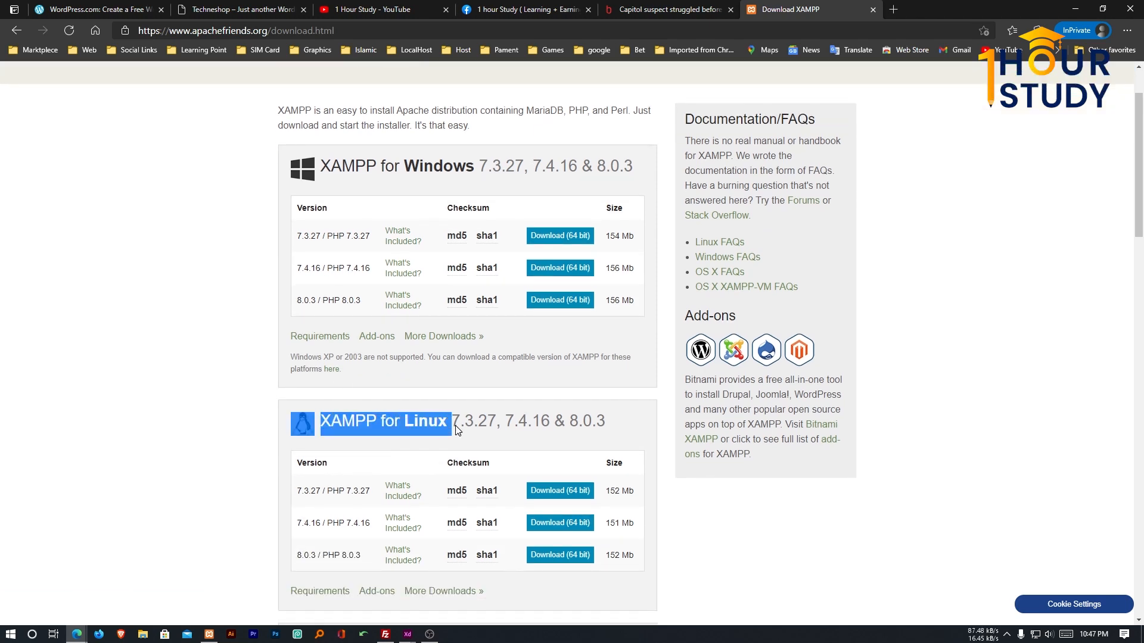
pyautogui.click(187, 436)
pyautogui.scroll(-5, 284, 485)
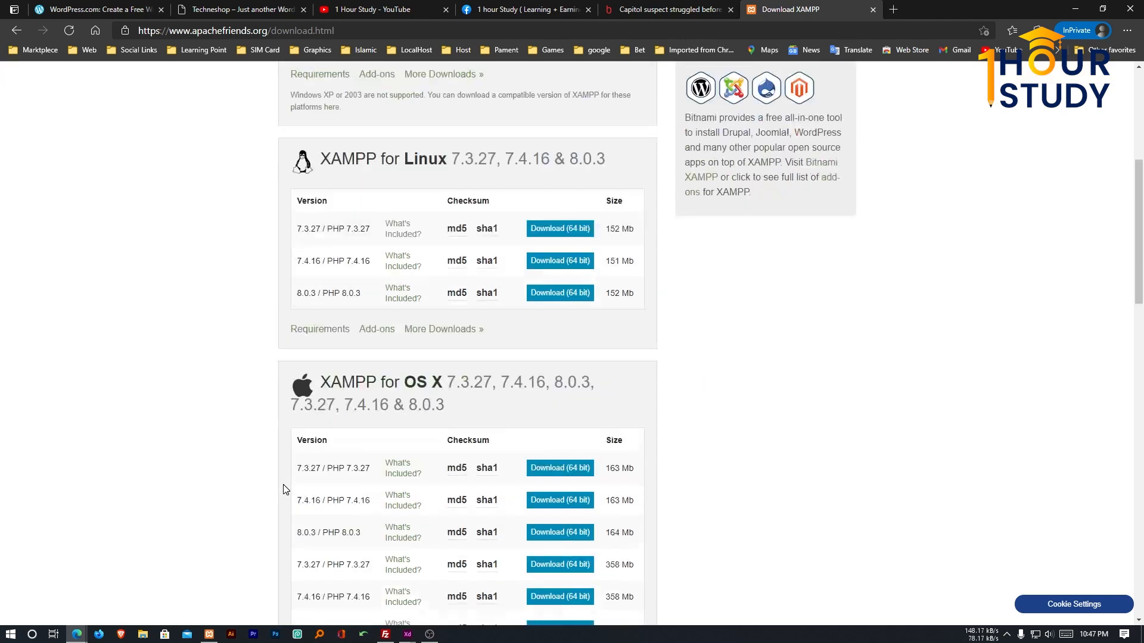
pyautogui.scroll(2, 300, 395)
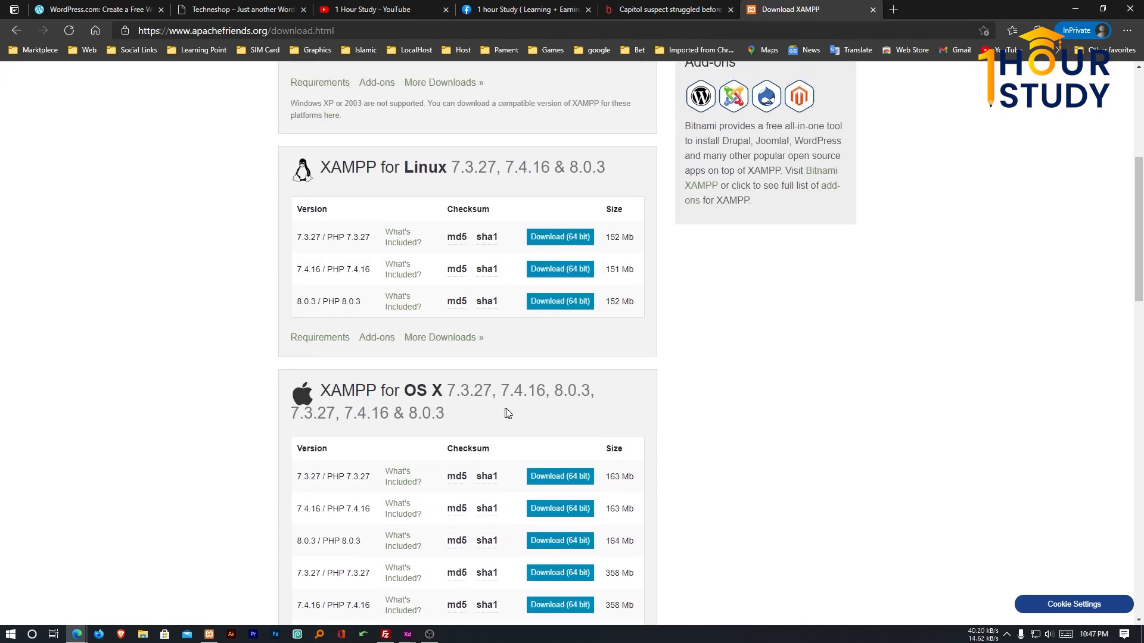
pyautogui.scroll(5, 548, 534)
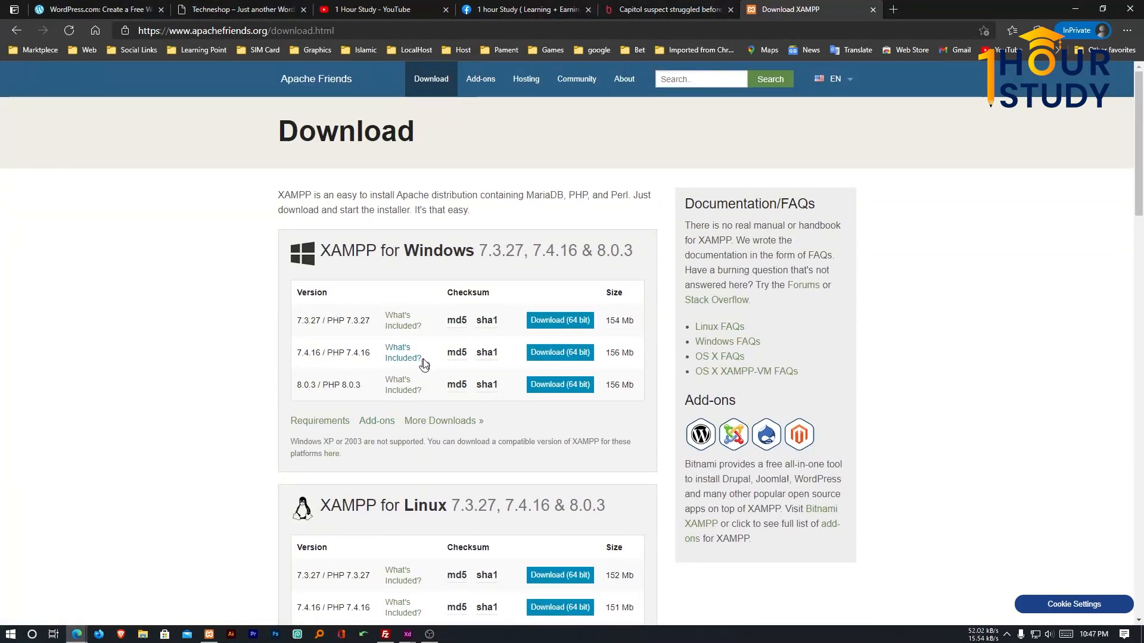
pyautogui.click(571, 322)
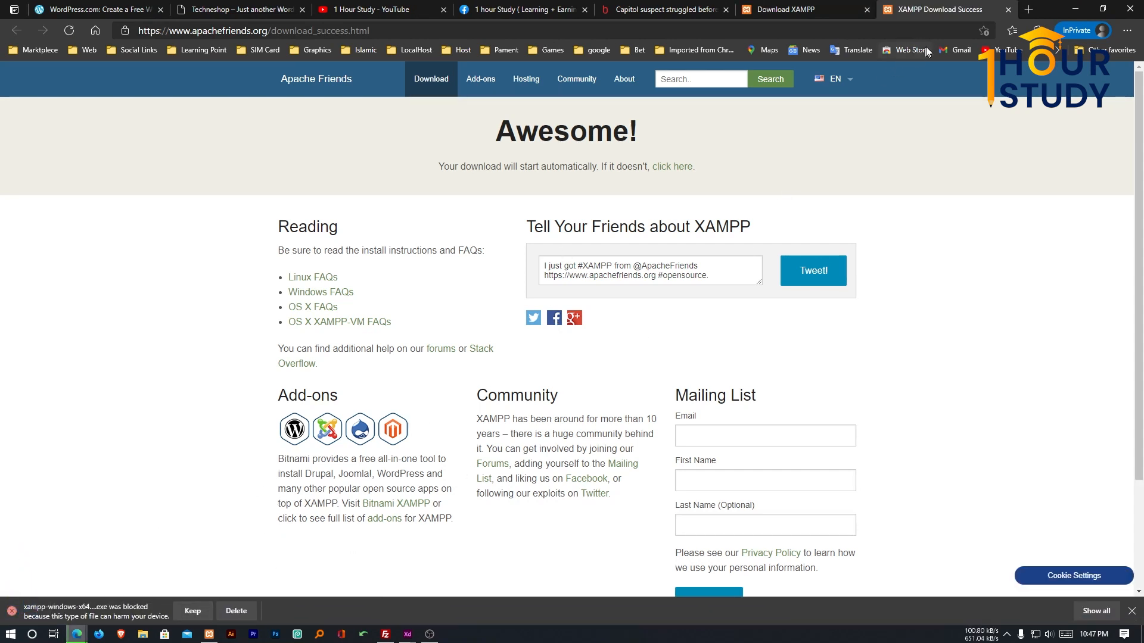
pyautogui.hotkey('ctrl', 'w')
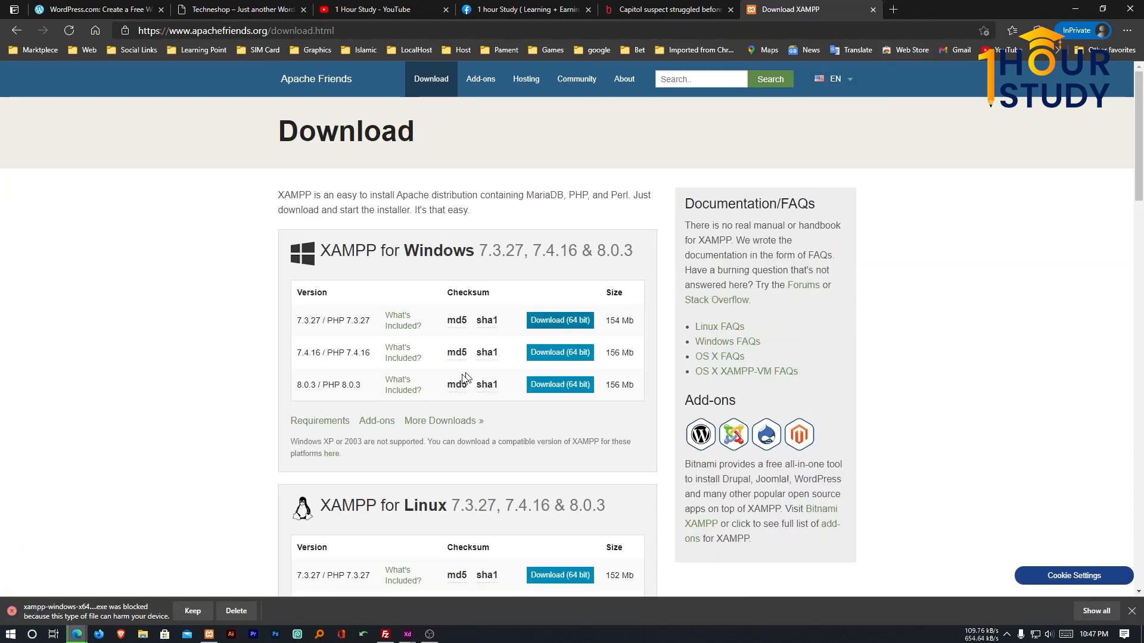
pyautogui.scroll(-1, 483, 369)
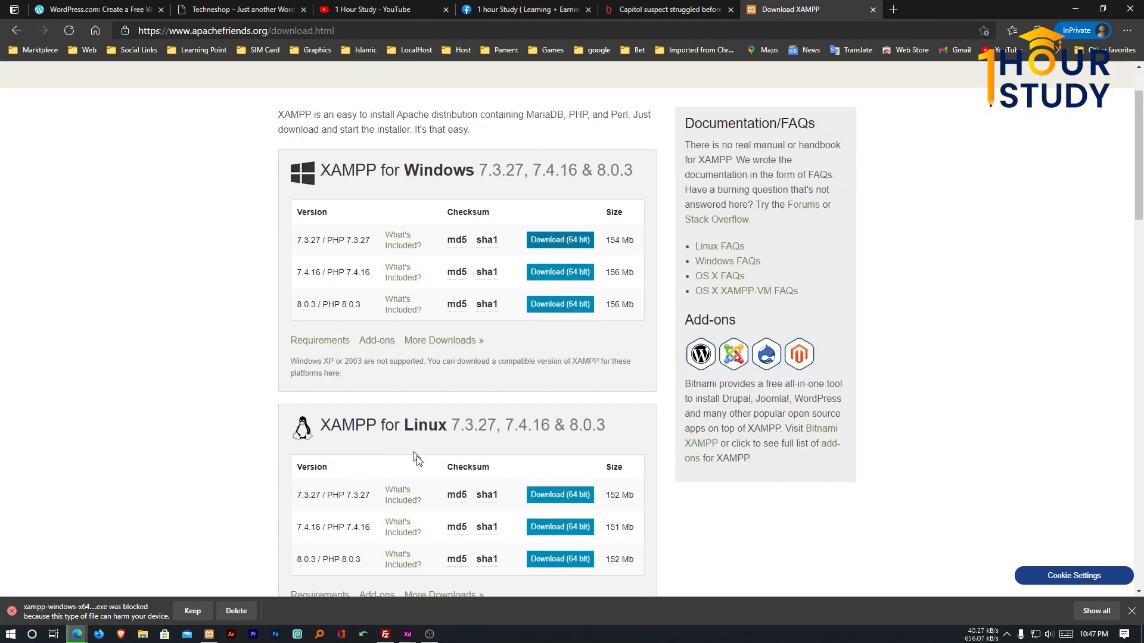
pyautogui.scroll(-3, 554, 497)
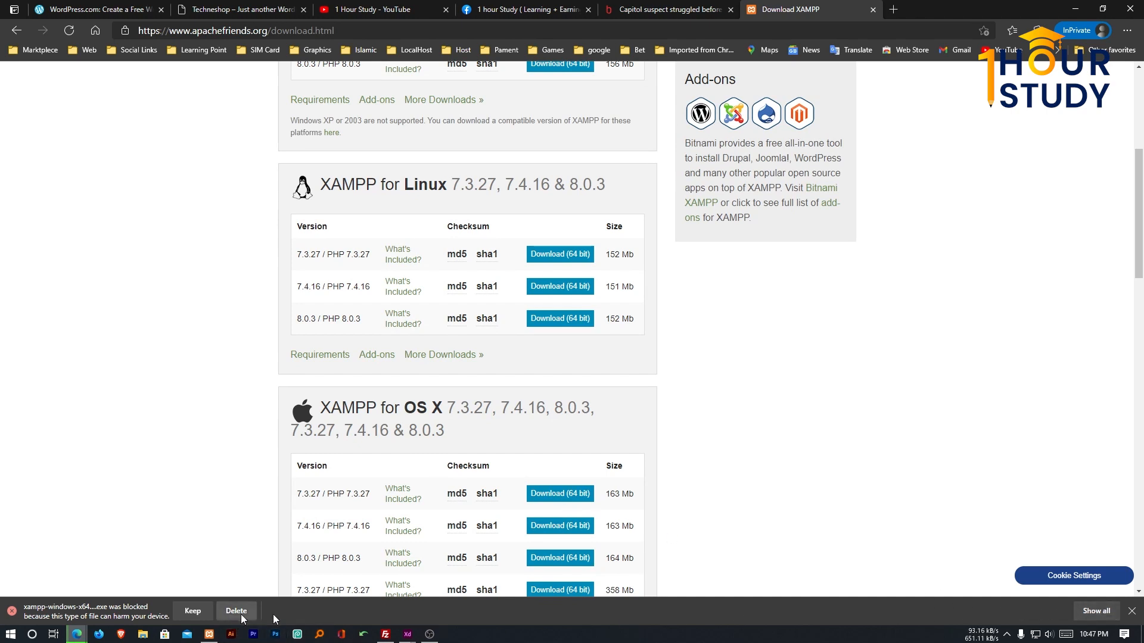
pyautogui.click(193, 610)
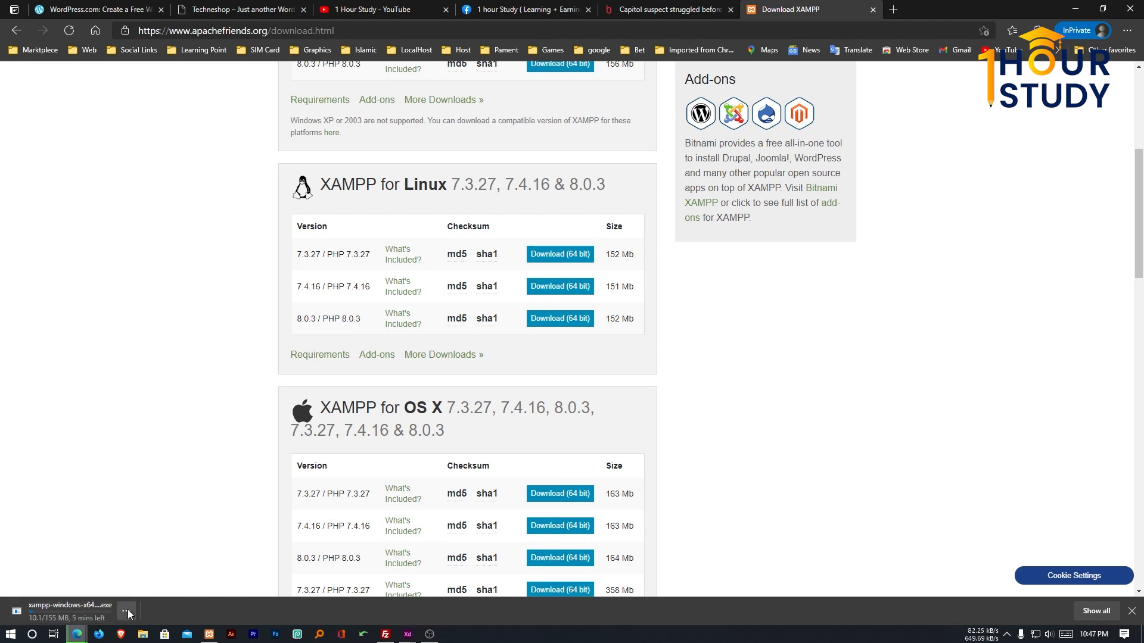
# Cancel the XAMPP installer download and dismiss the download bar.
pyautogui.click(126, 610)
pyautogui.click(154, 591)
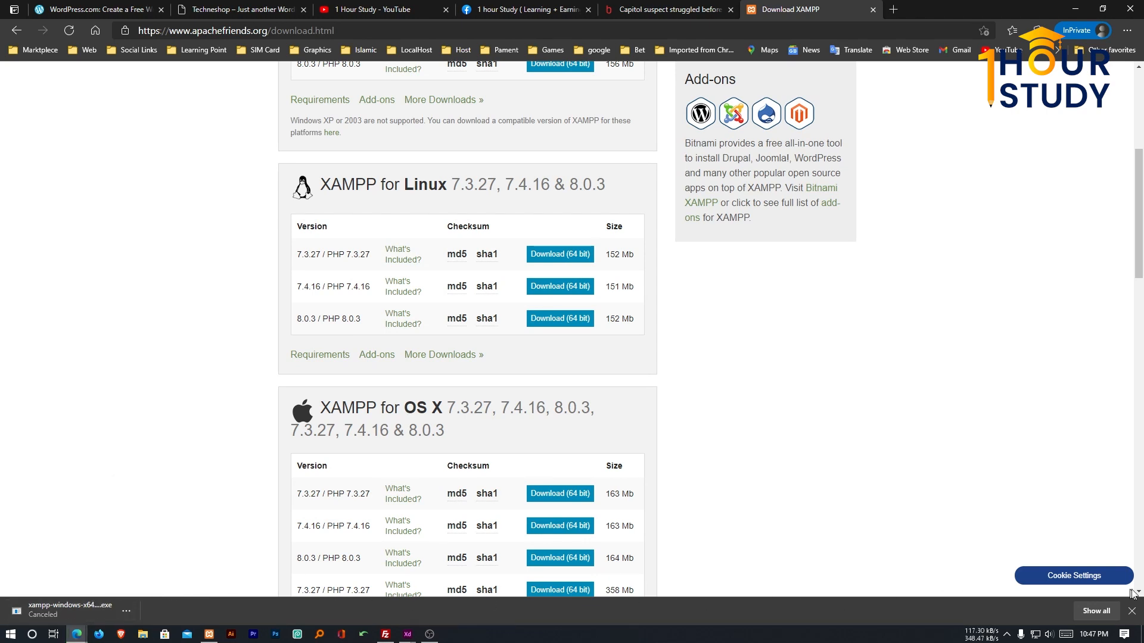
pyautogui.click(1131, 611)
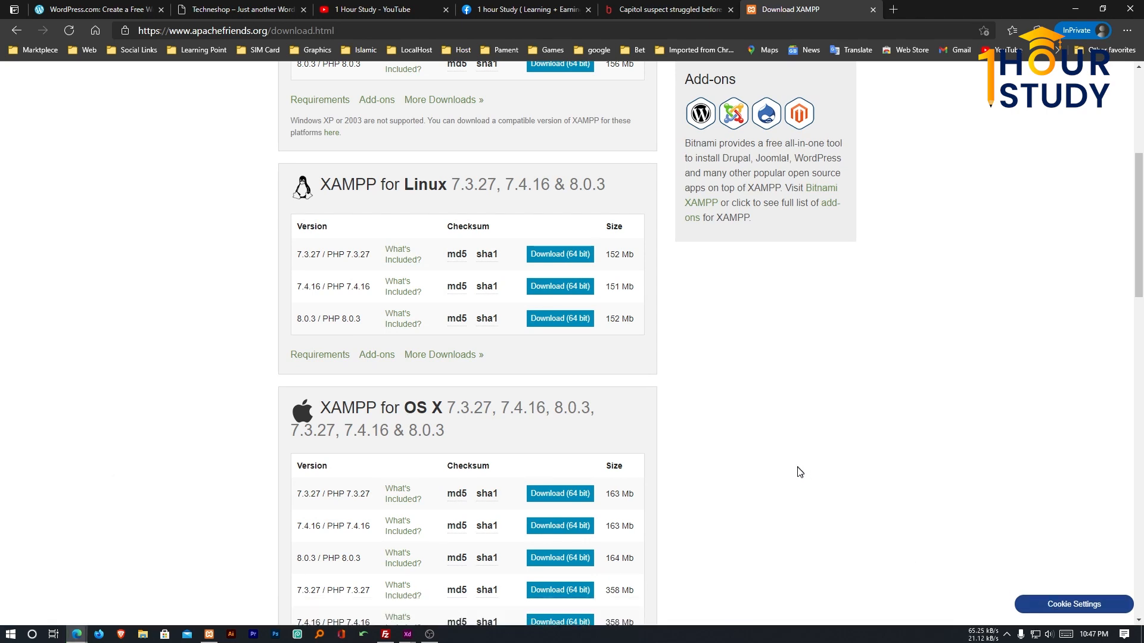
# Switch to File Explorer, show the Dev folder on the Softs (E:) drive and enlarge its file icons.
pyautogui.press('super+e')
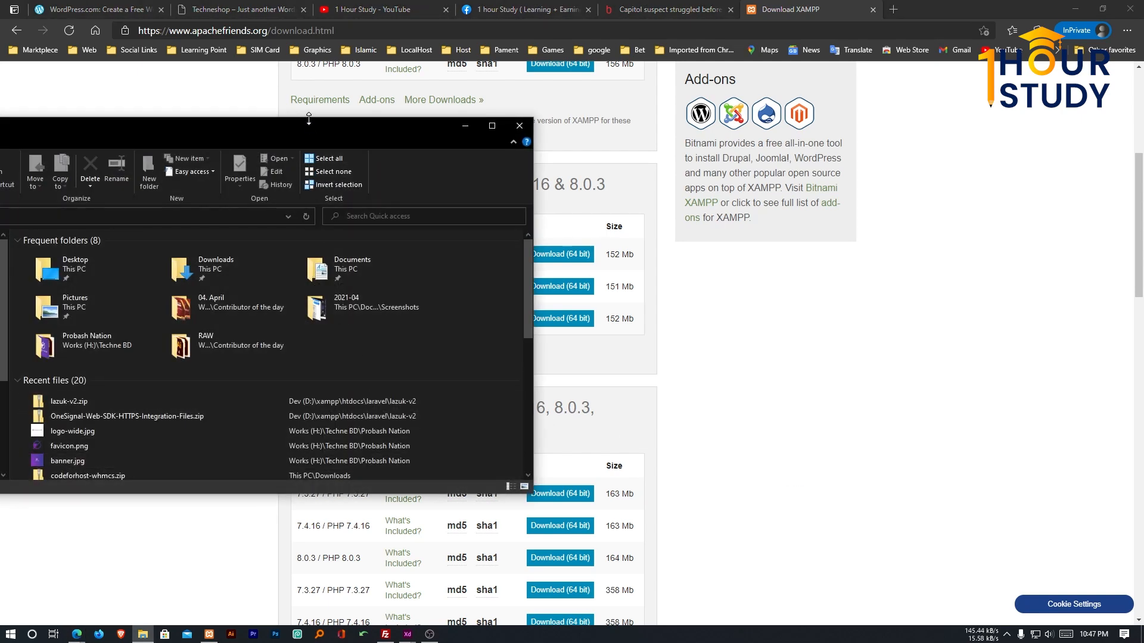
pyautogui.moveTo(312, 131); pyautogui.dragTo(0, 173)
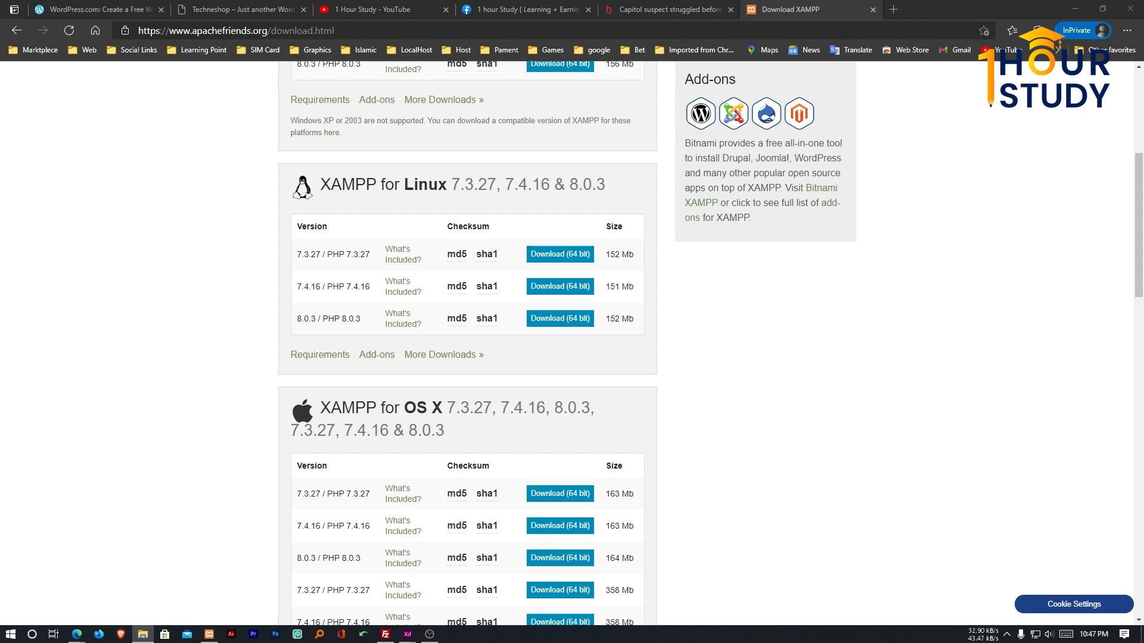
pyautogui.moveTo(1, 159); pyautogui.dragTo(519, 160)
pyautogui.click(284, 385)
pyautogui.keyDown('ctrl'); pyautogui.scroll(3, 292, 392); pyautogui.keyUp('ctrl')
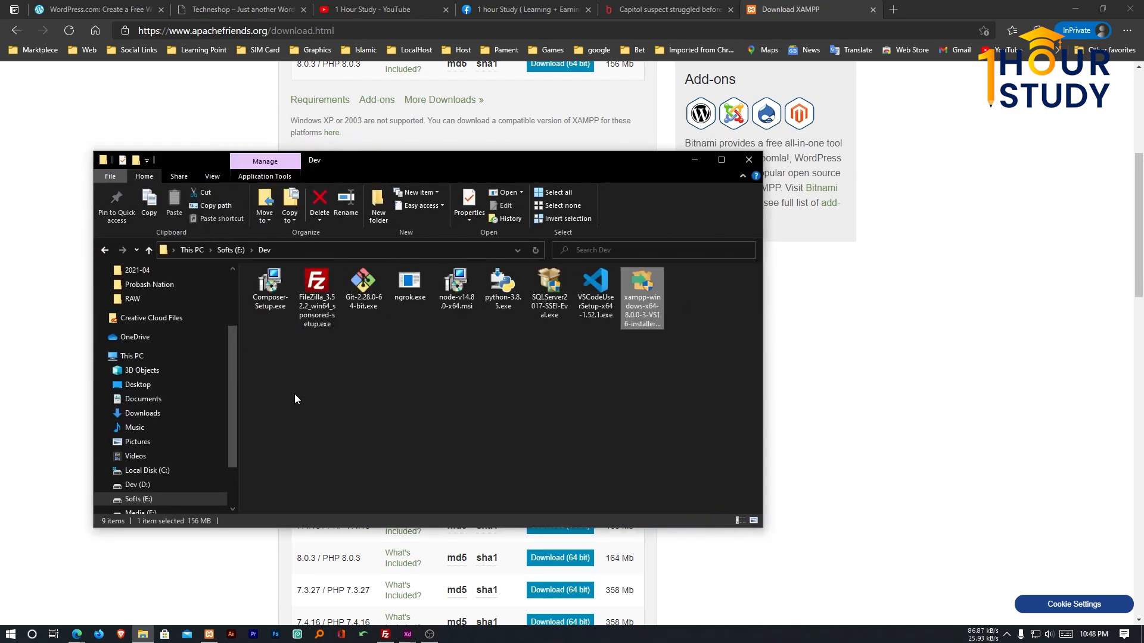
pyautogui.keyDown('ctrl'); pyautogui.scroll(1, 391, 348); pyautogui.keyUp('ctrl')
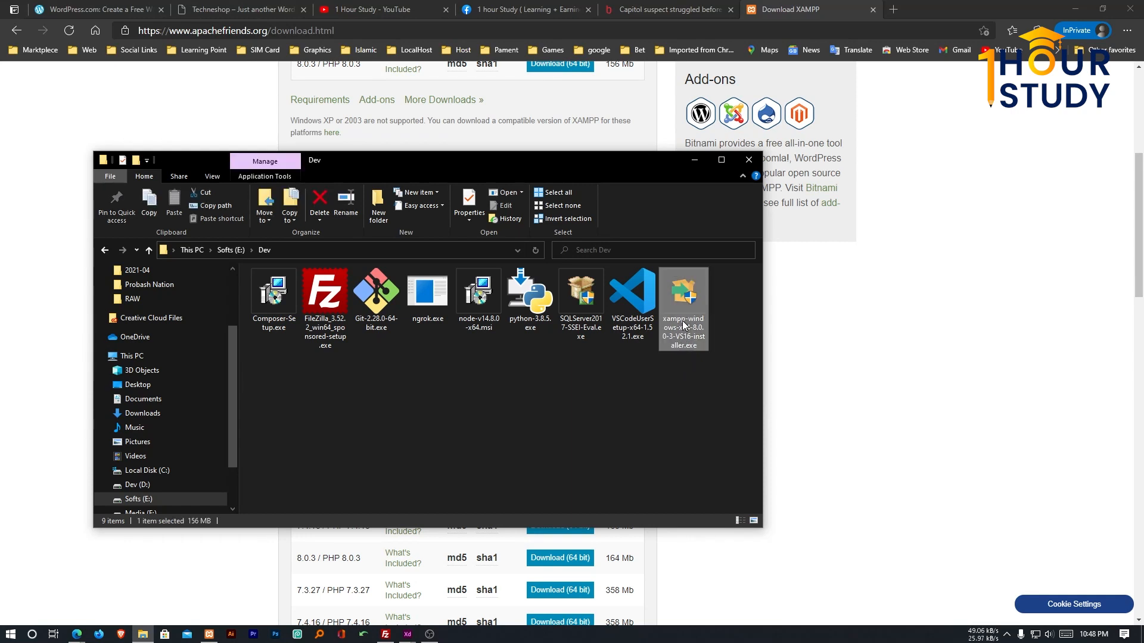
# Run the XAMPP 8.0.0-3 Windows installer from the Dev folder as administrator and acknowledge its User Account Control warning.
pyautogui.rightClick(684, 325)
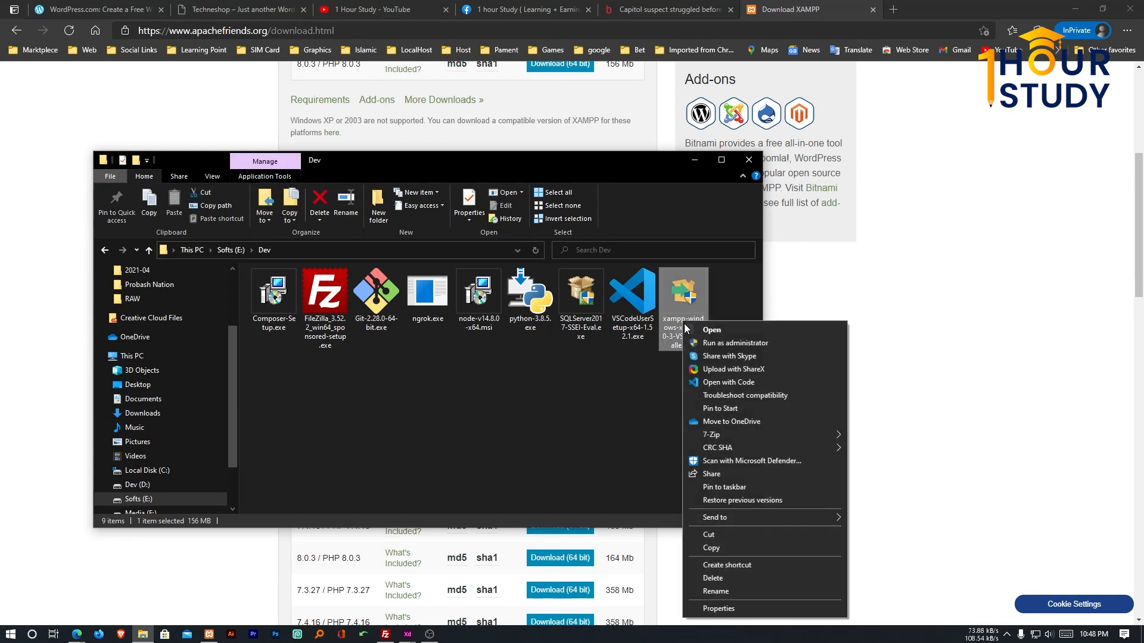
pyautogui.click(717, 343)
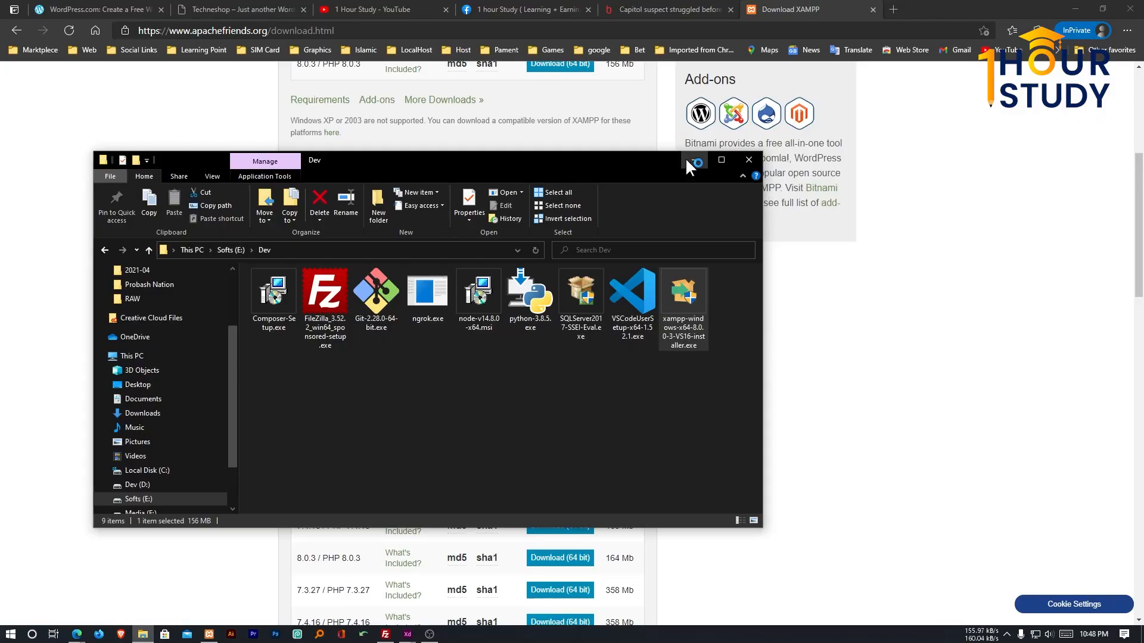
pyautogui.click(687, 159)
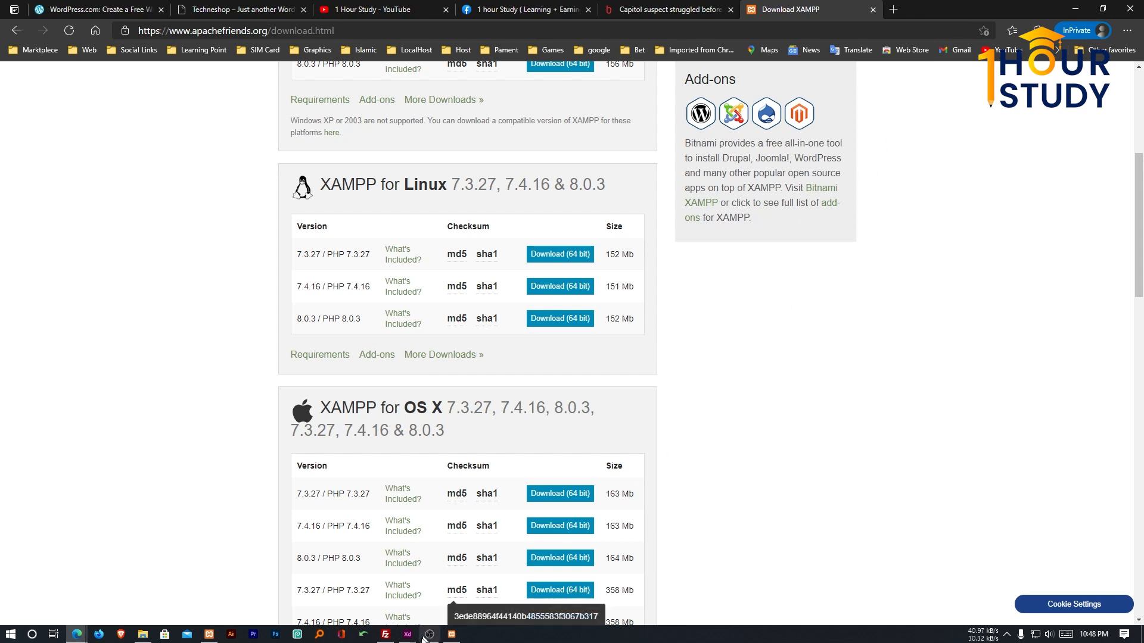
pyautogui.click(451, 637)
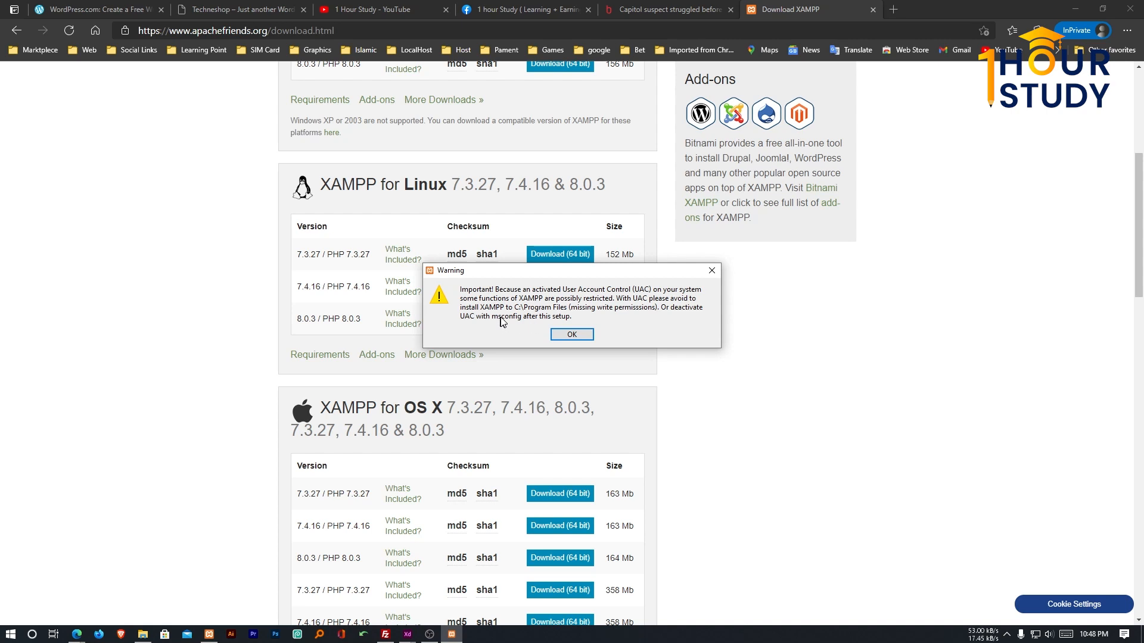
pyautogui.click(563, 335)
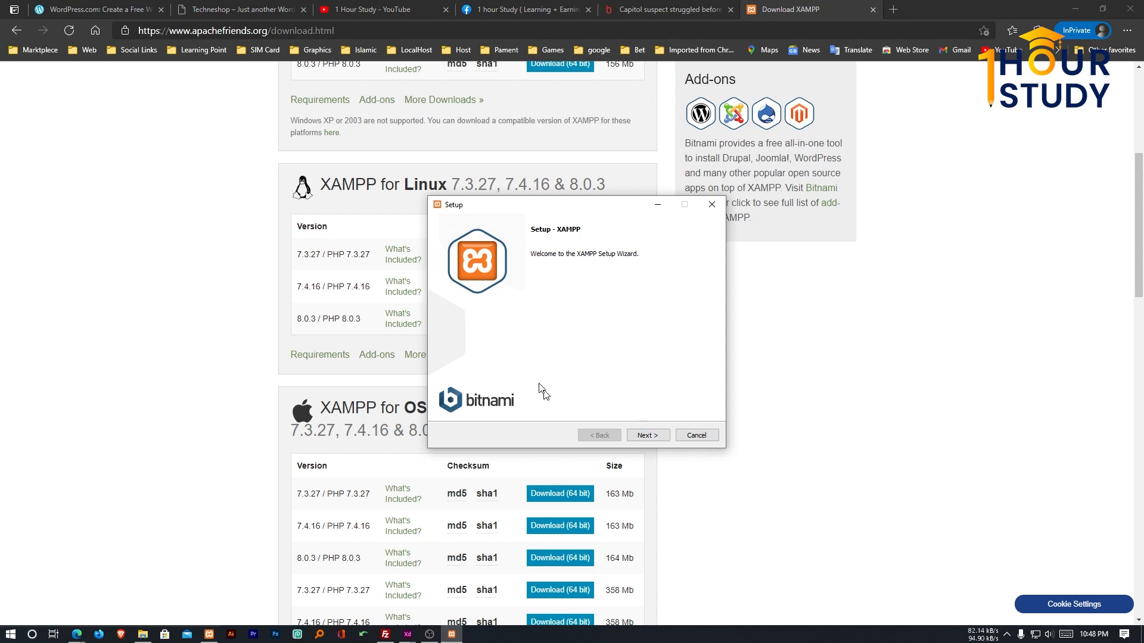
# Accept all XAMPP components and C:\xampp as the installation folder in the setup wizard.
pyautogui.click(647, 435)
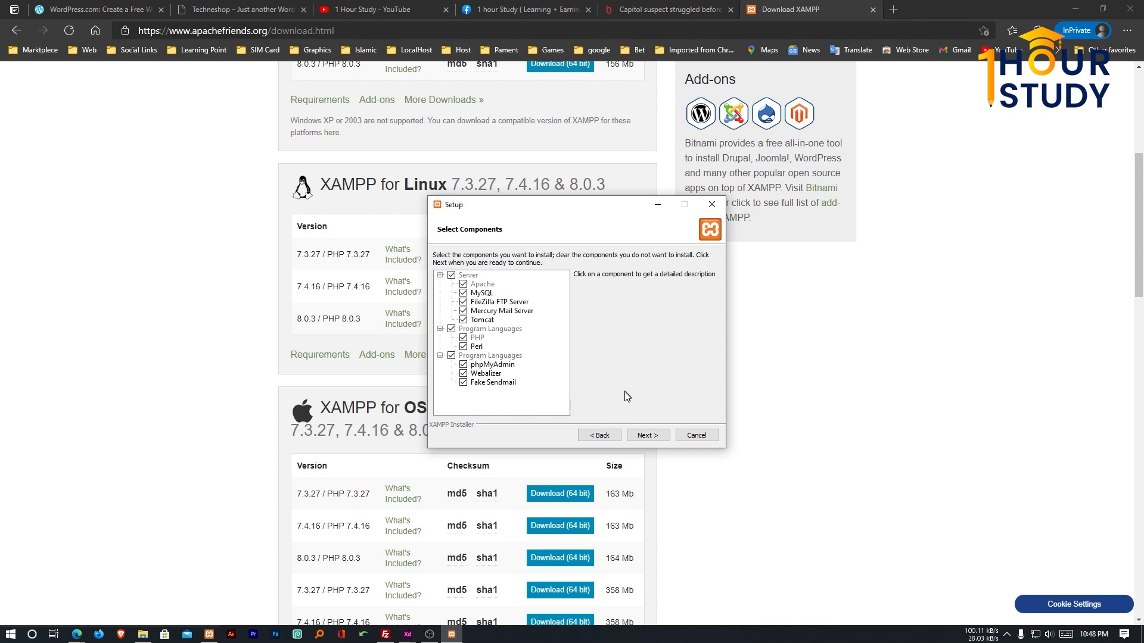
pyautogui.click(650, 435)
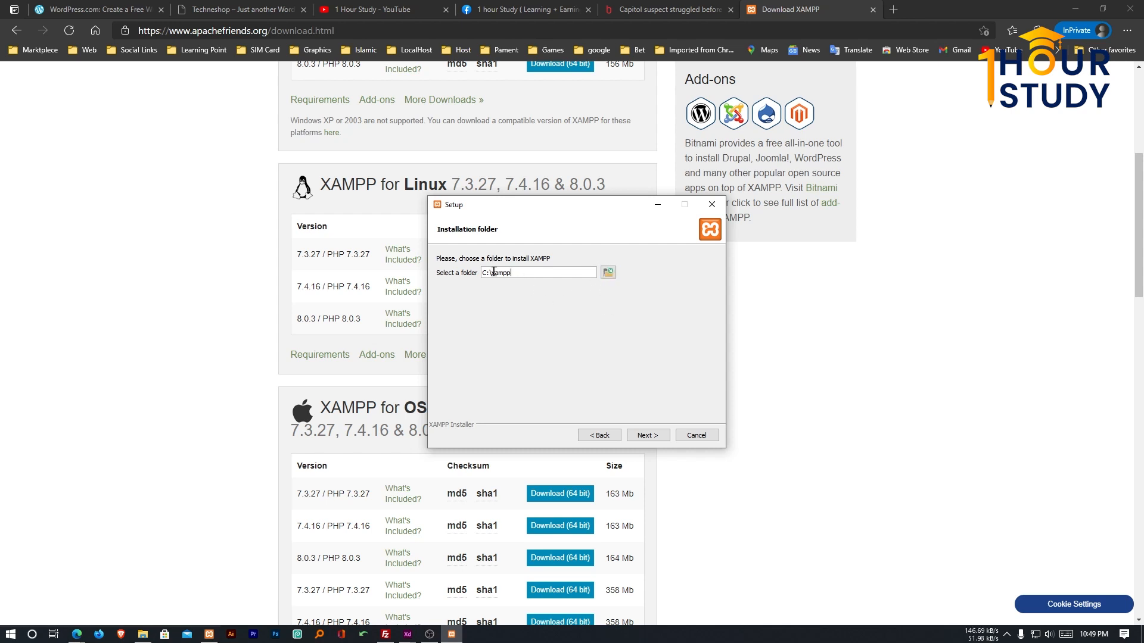
pyautogui.click(649, 436)
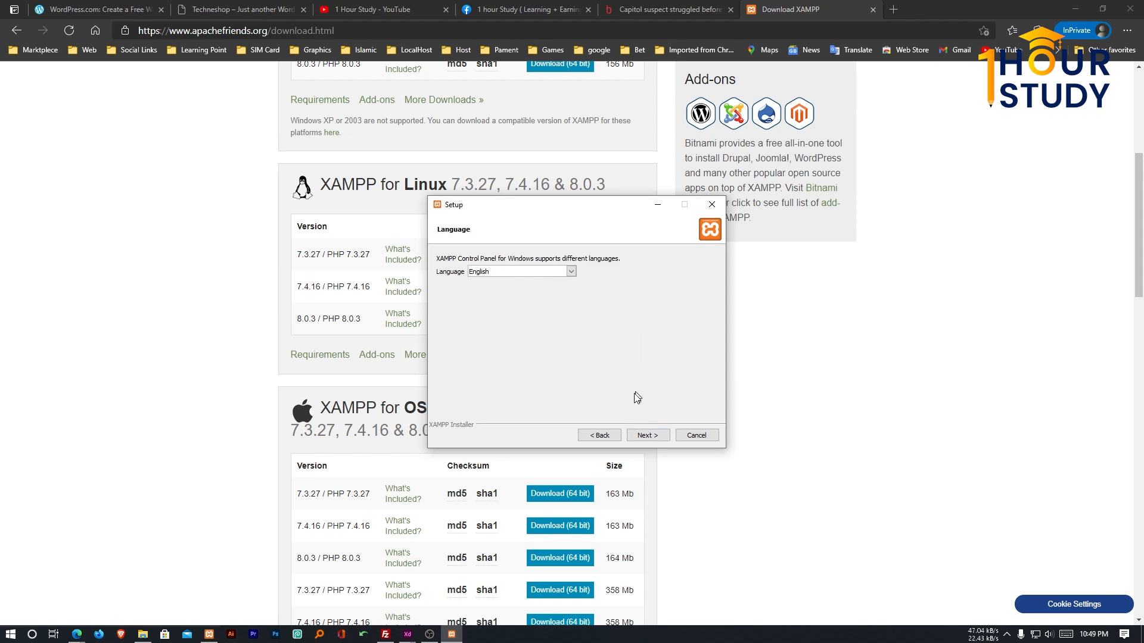
# Choose English as the XAMPP Control Panel language and start the installation.
pyautogui.click(570, 272)
pyautogui.click(502, 286)
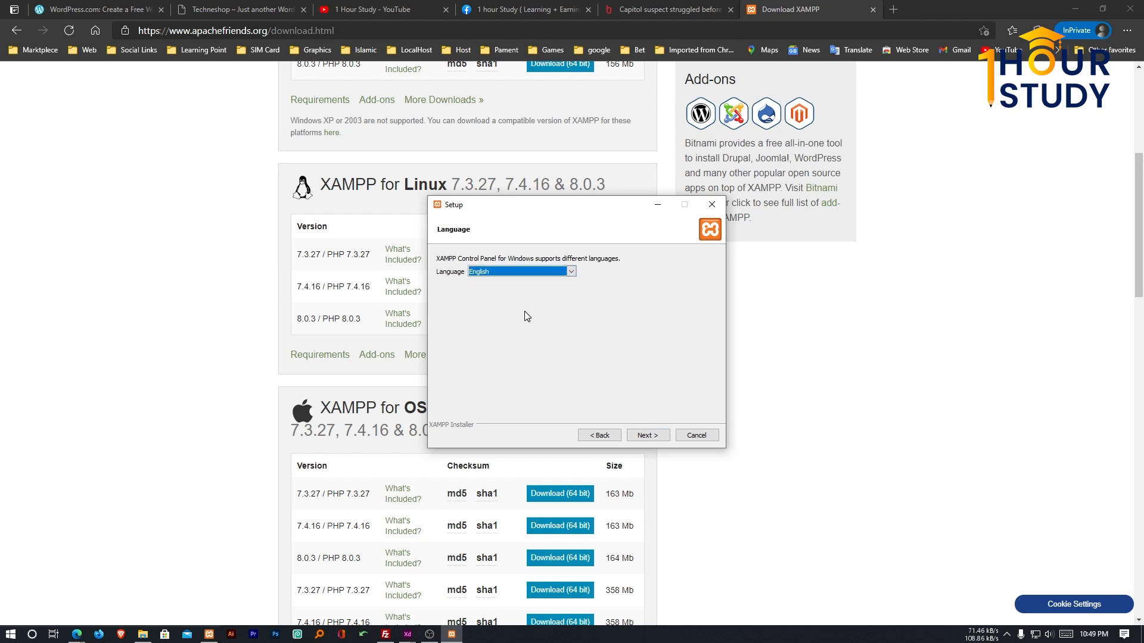
pyautogui.click(647, 436)
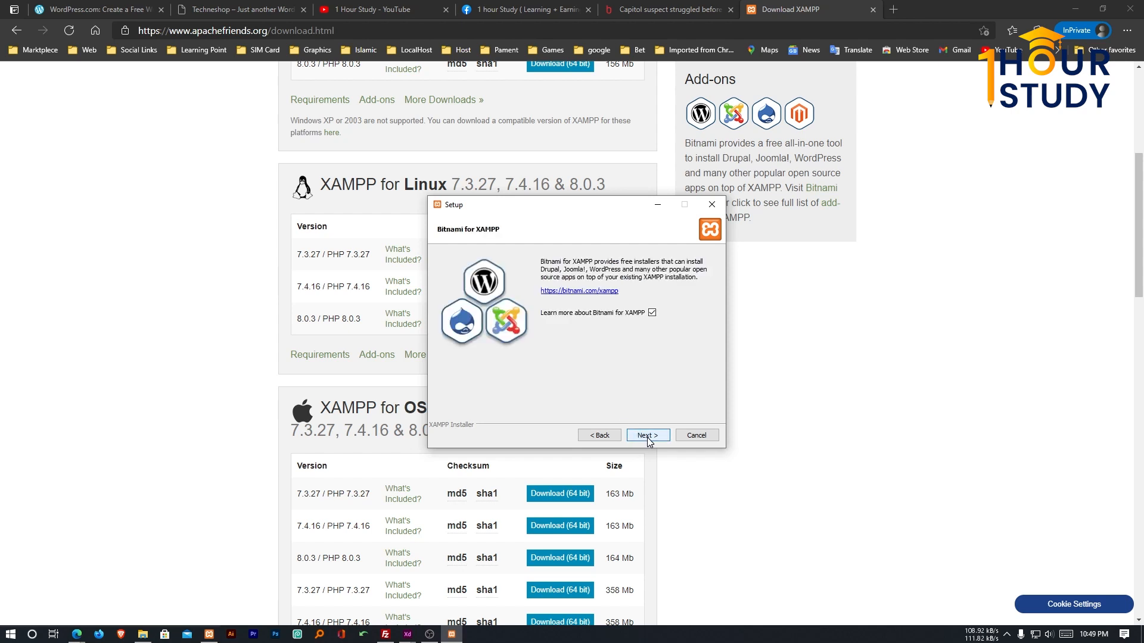
pyautogui.click(653, 438)
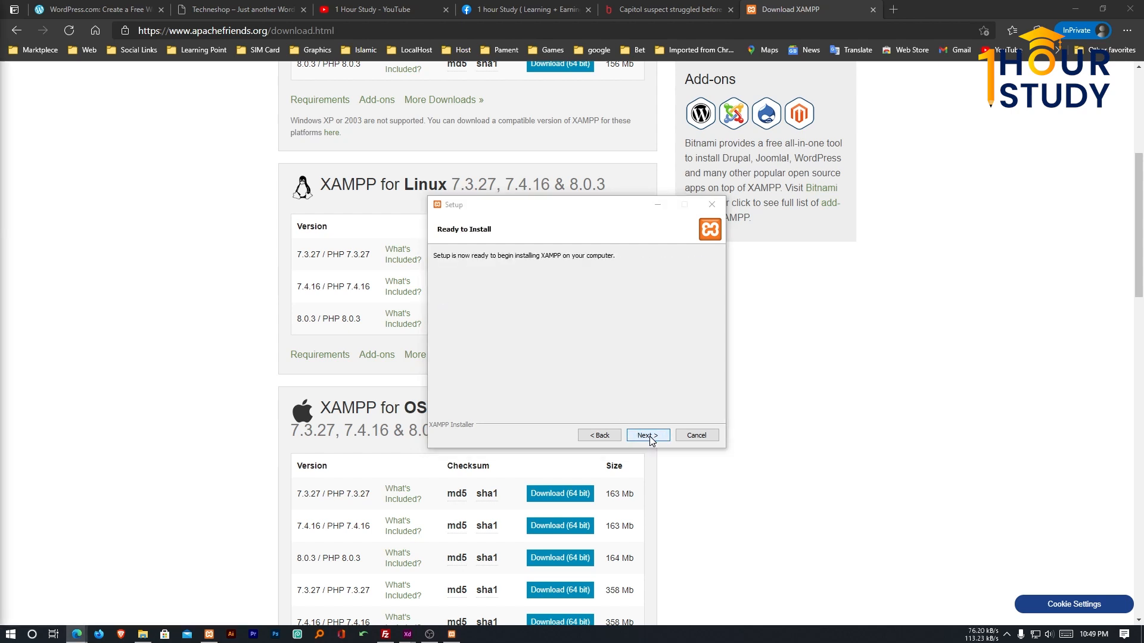
pyautogui.click(650, 437)
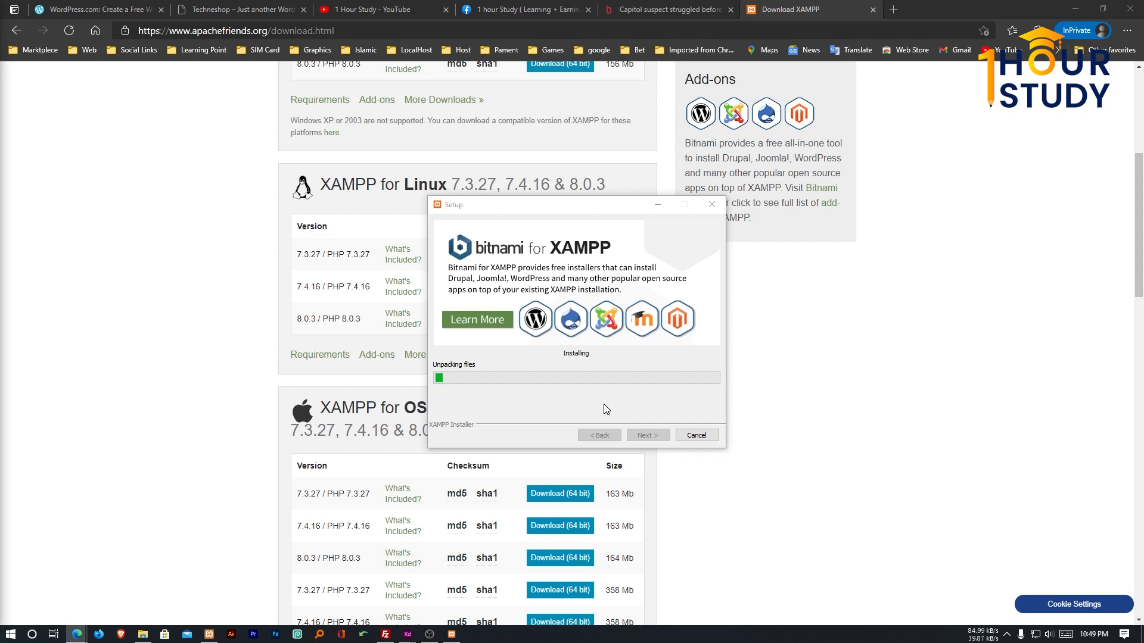
# Cancel the running XAMPP installation.
pyautogui.click(633, 398)
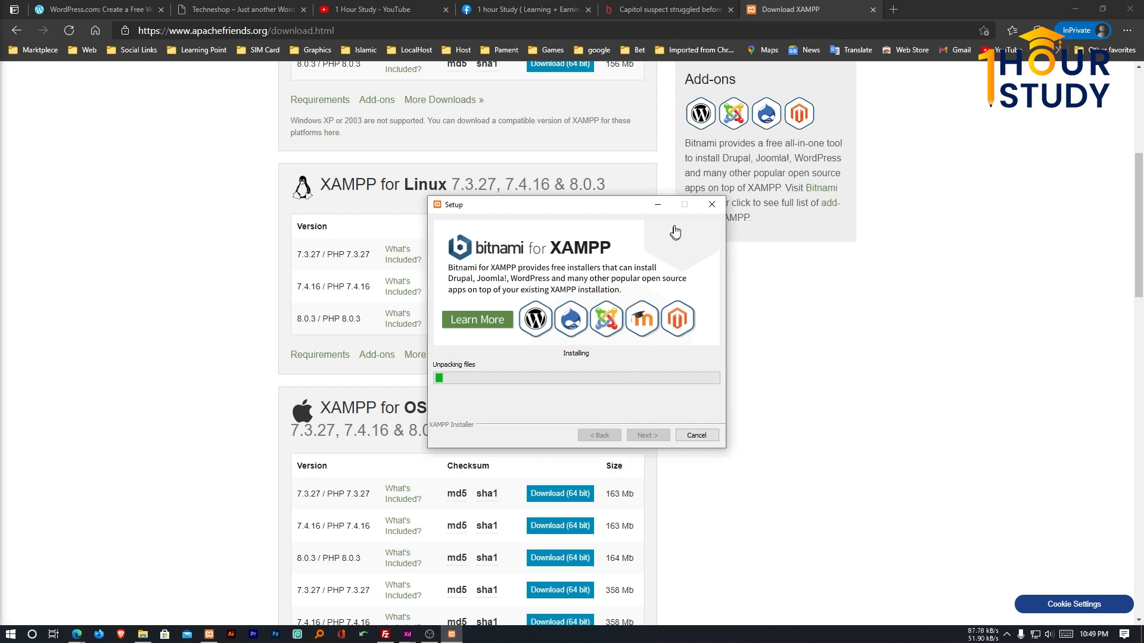
pyautogui.click(696, 435)
pyautogui.click(547, 323)
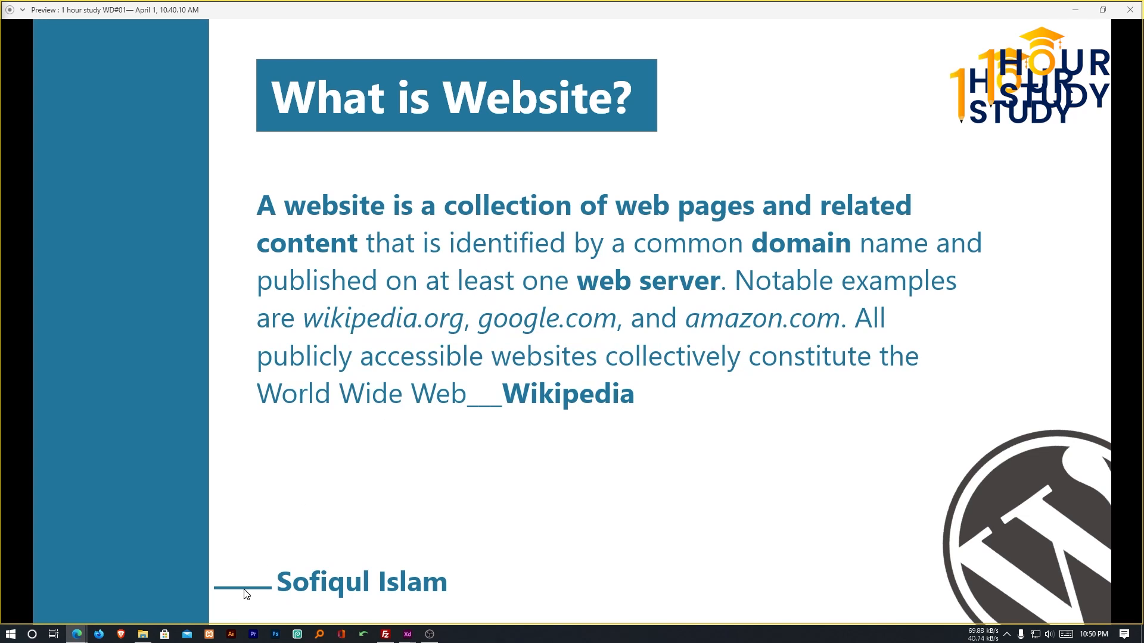
pyautogui.click(10, 635)
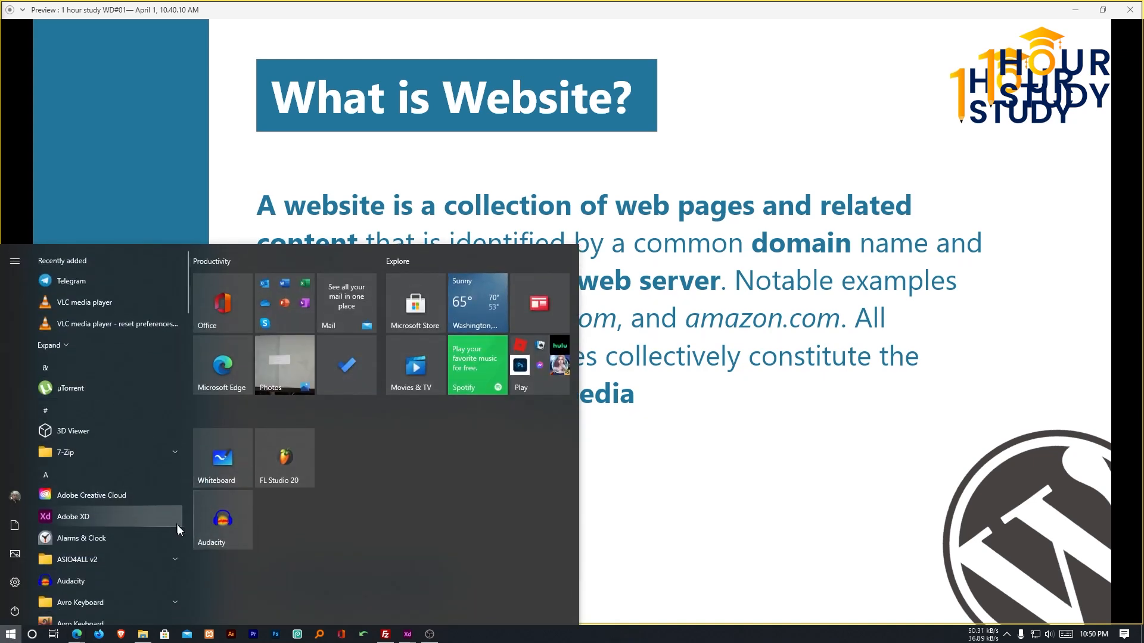
pyautogui.write('xa')
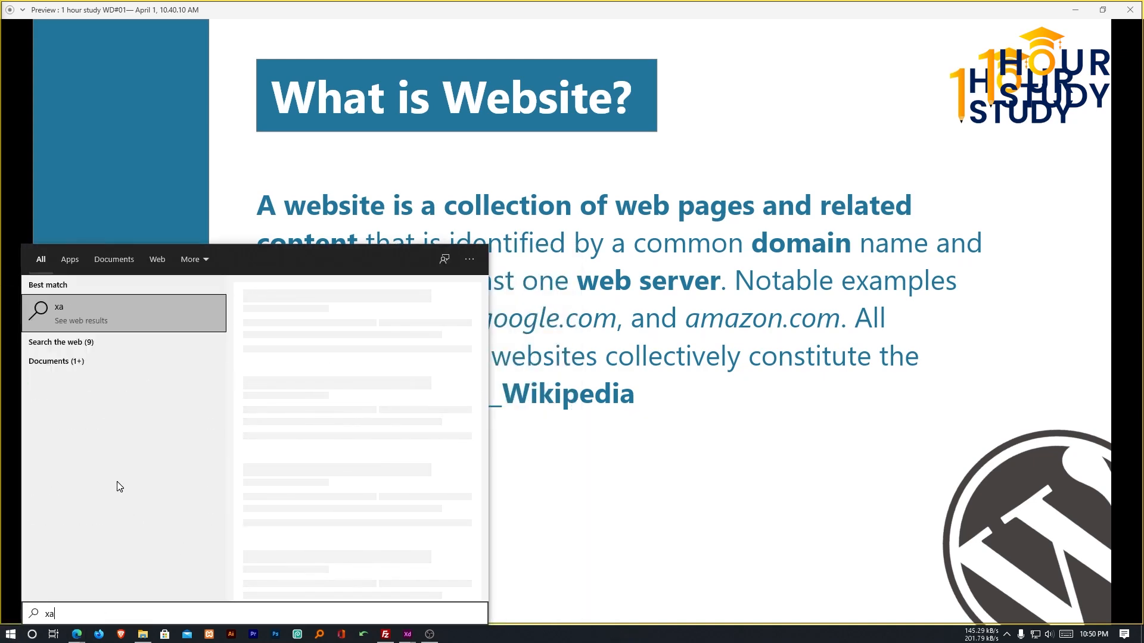
pyautogui.click(516, 634)
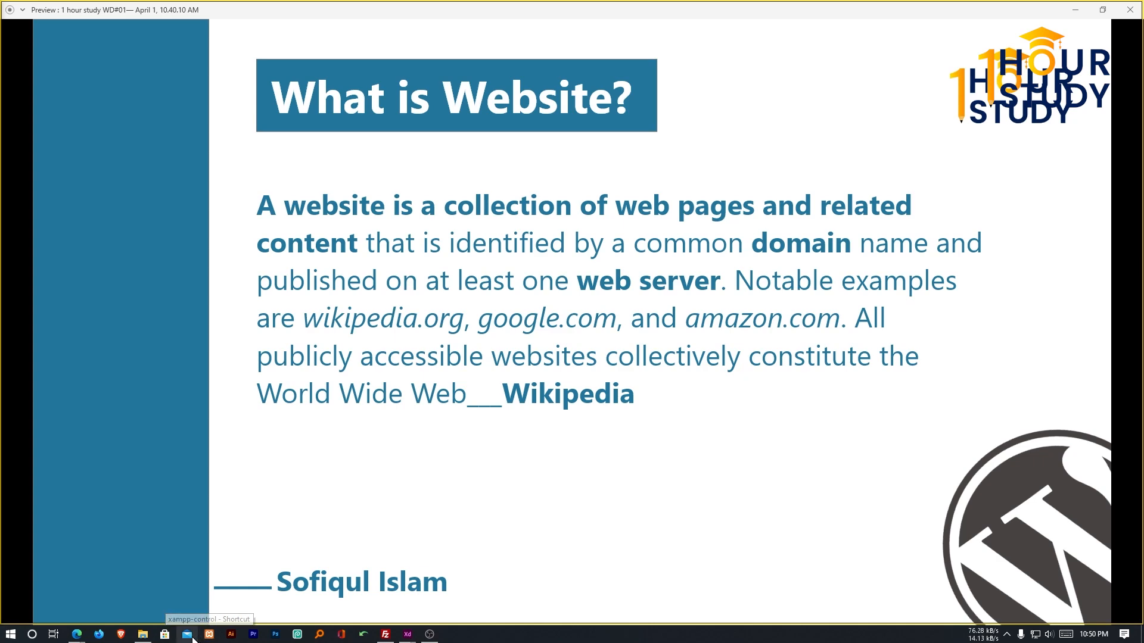
# Open the xampp folder on the Dev (D:) drive in File Explorer.
pyautogui.press('super+e')
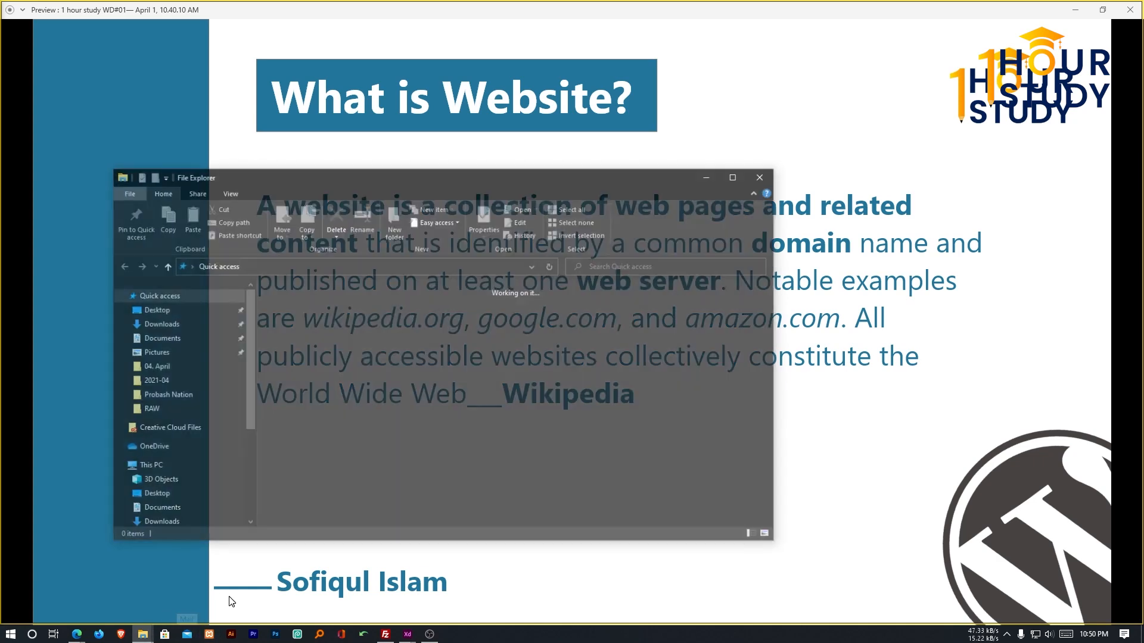
pyautogui.click(152, 480)
pyautogui.click(149, 467)
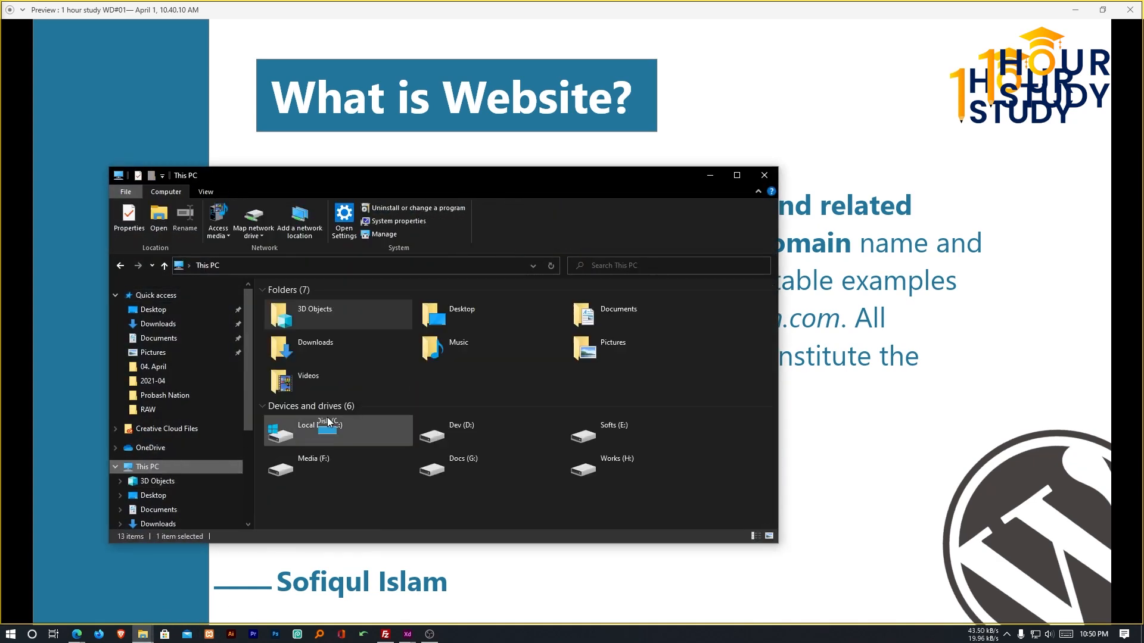
pyautogui.doubleClick(447, 434)
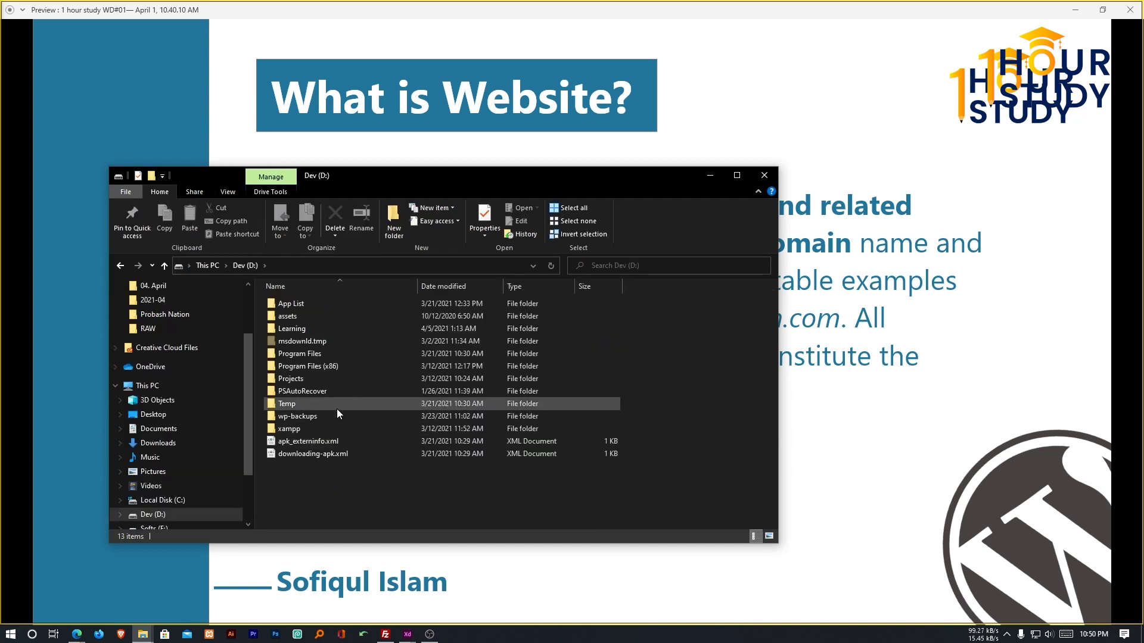
pyautogui.doubleClick(300, 429)
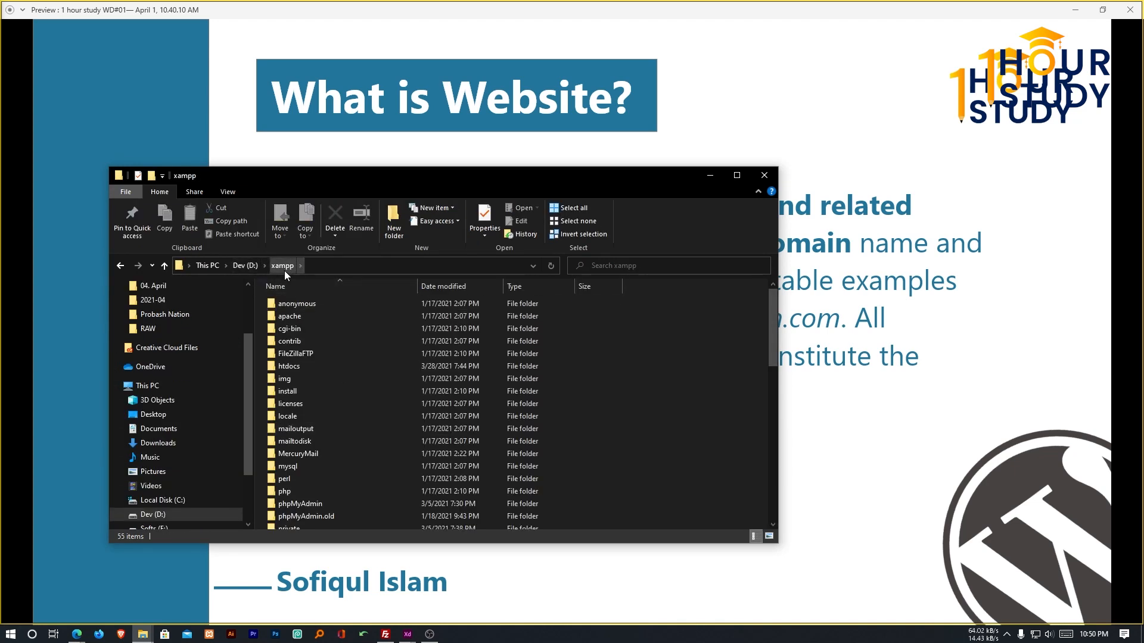
# Enlarge the folder's item view and run xampp-control.exe as administrator.
pyautogui.scroll(2, 596, 401)
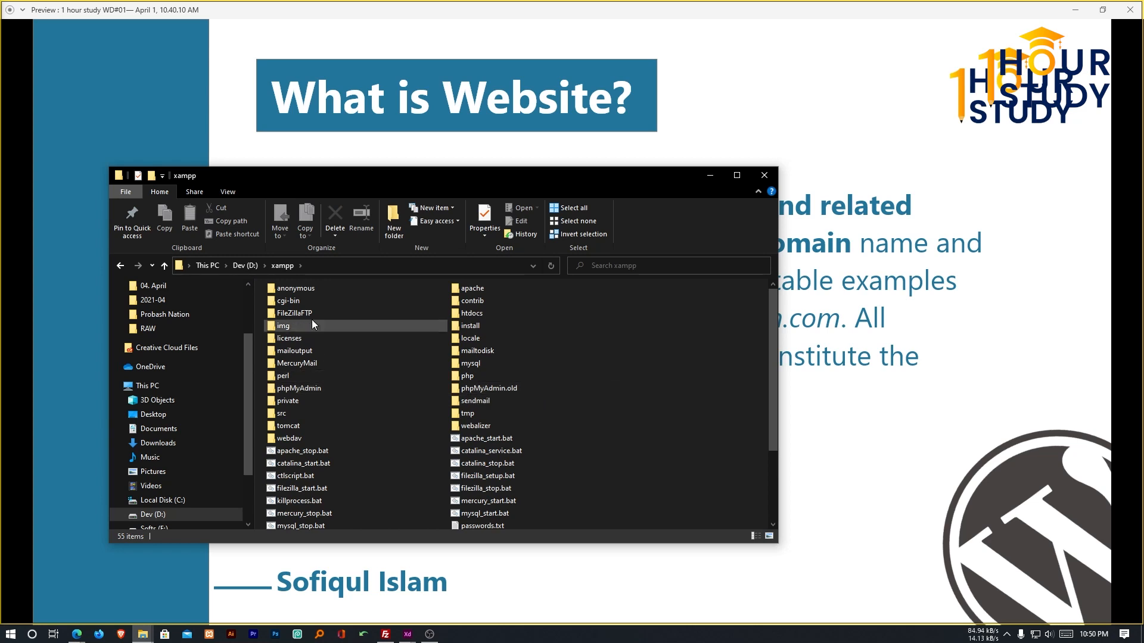
pyautogui.click(285, 267)
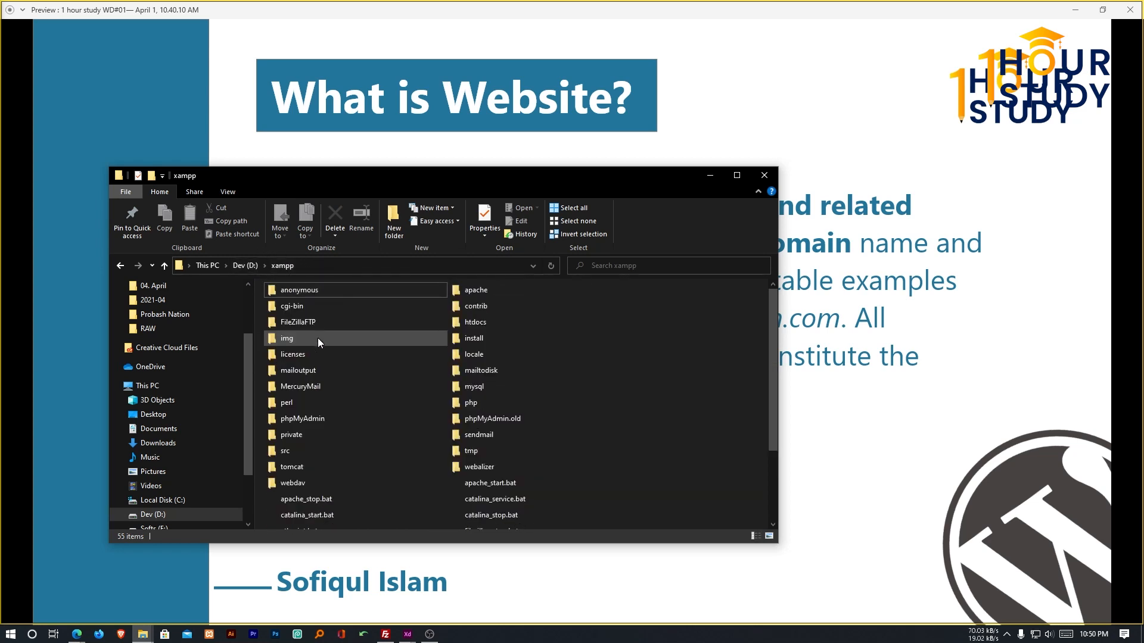
pyautogui.scroll(-4, 320, 370)
pyautogui.scroll(-10, 322, 393)
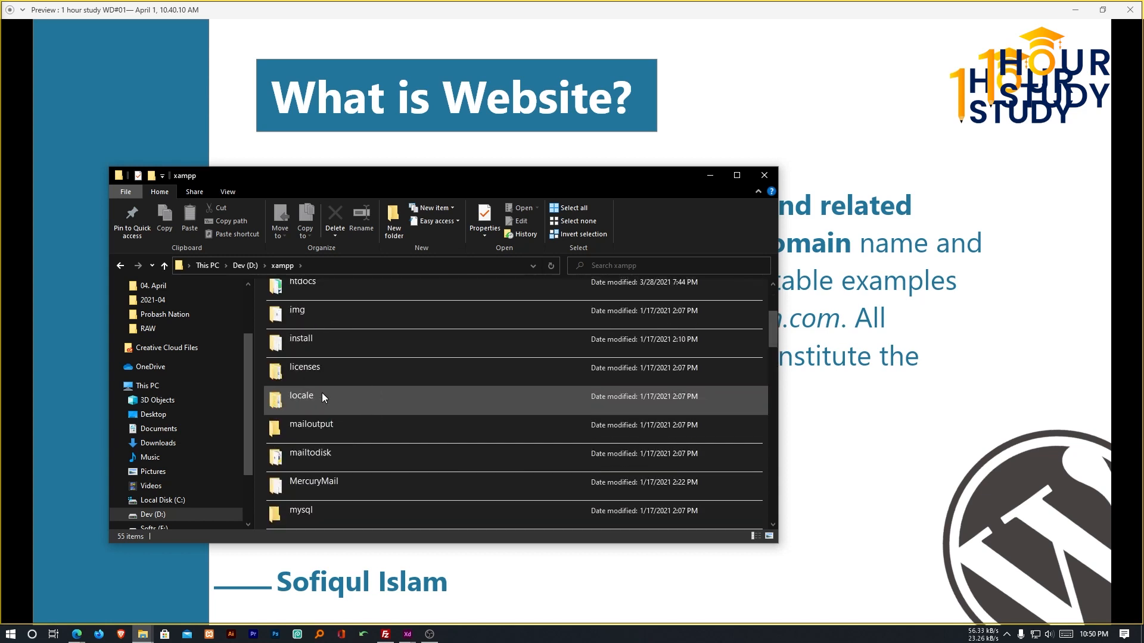
pyautogui.scroll(-5, 327, 416)
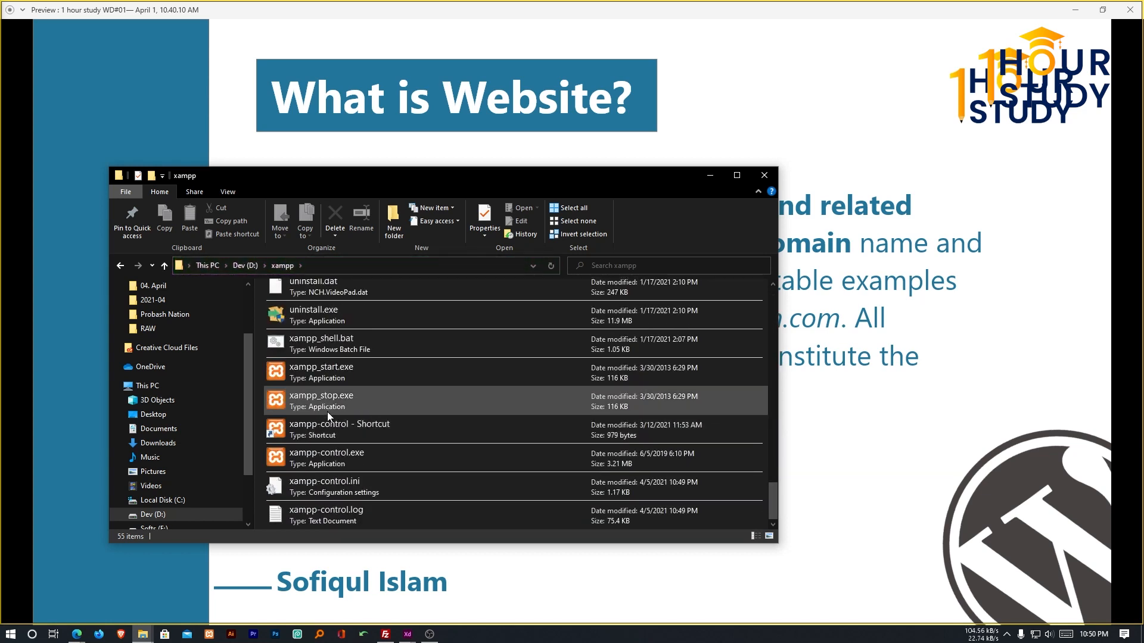
pyautogui.rightClick(364, 453)
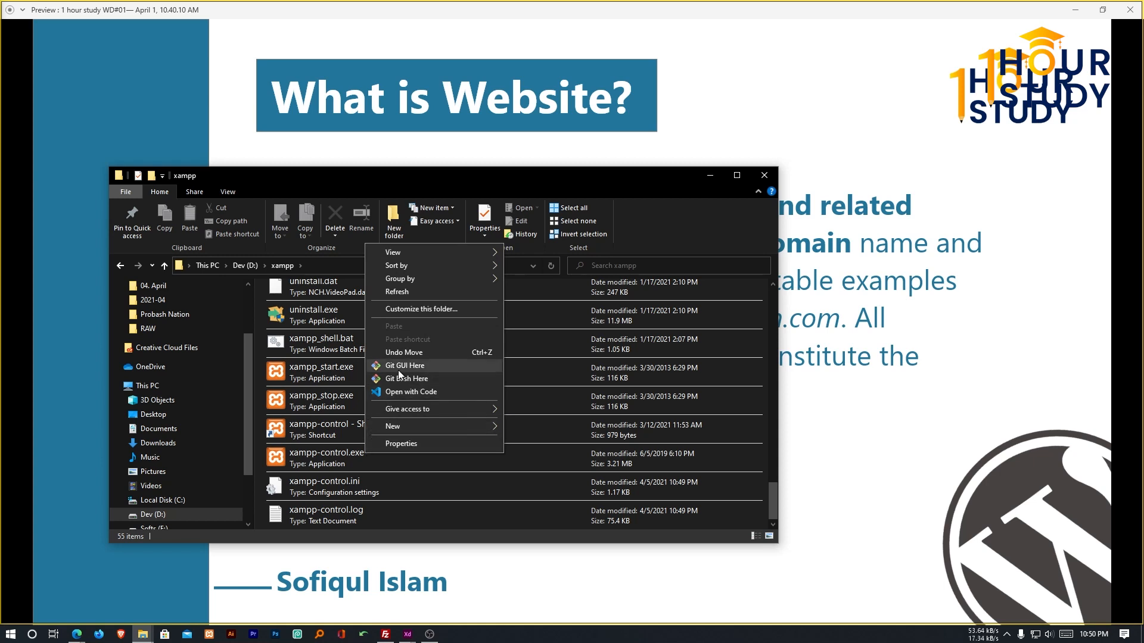
pyautogui.click(346, 460)
pyautogui.rightClick(357, 458)
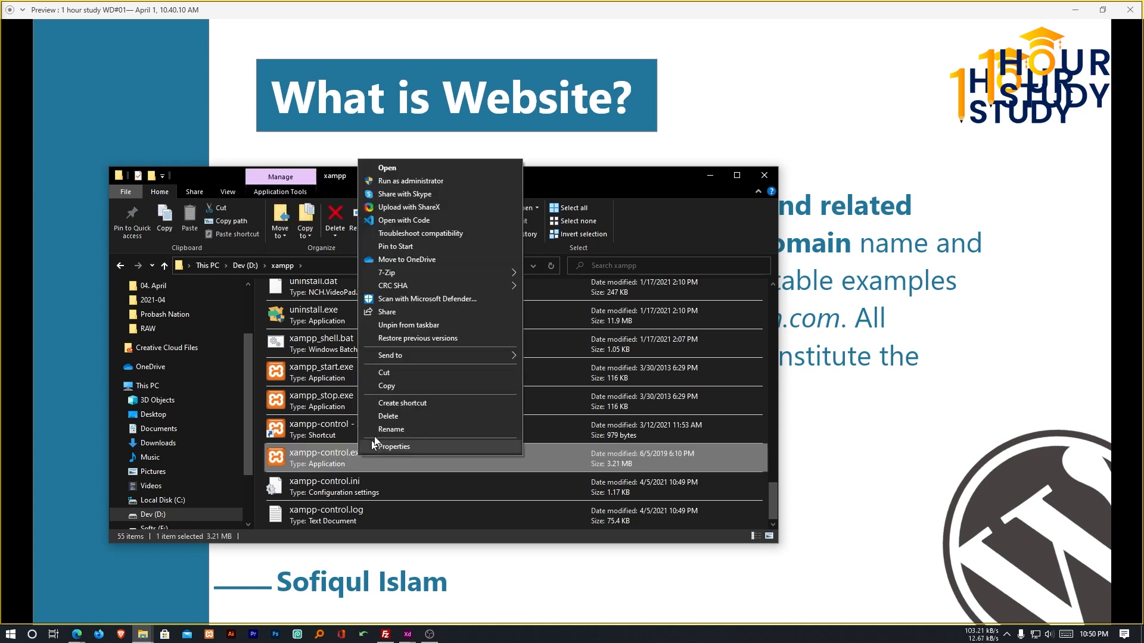
pyautogui.click(420, 179)
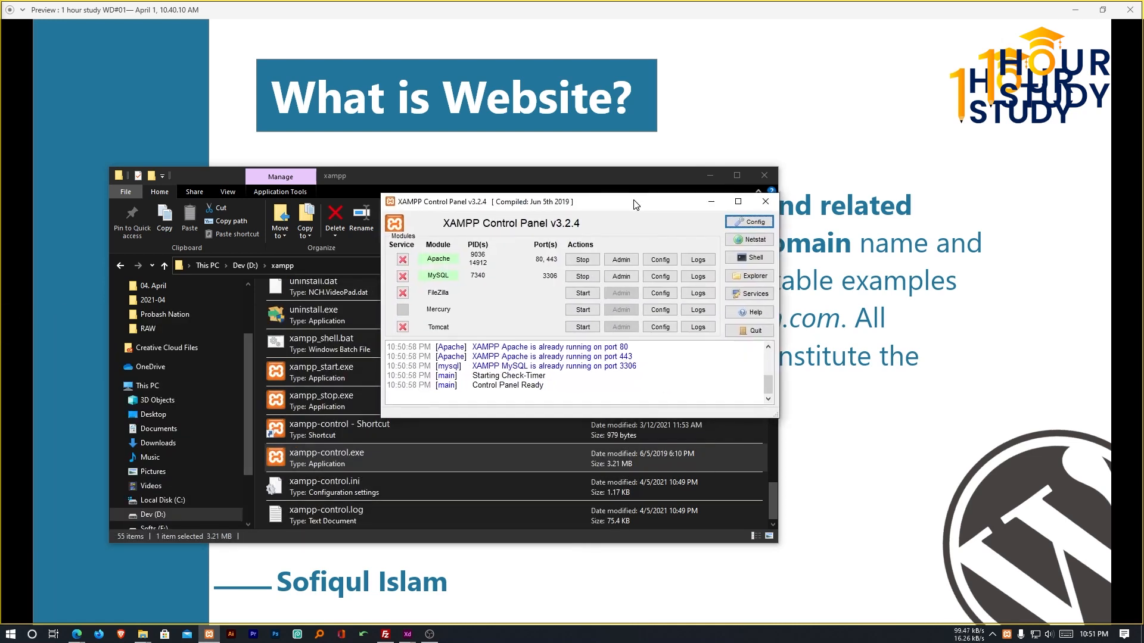
# Stop the Apache and MySQL modules in the XAMPP Control Panel and start both again.
pyautogui.click(583, 260)
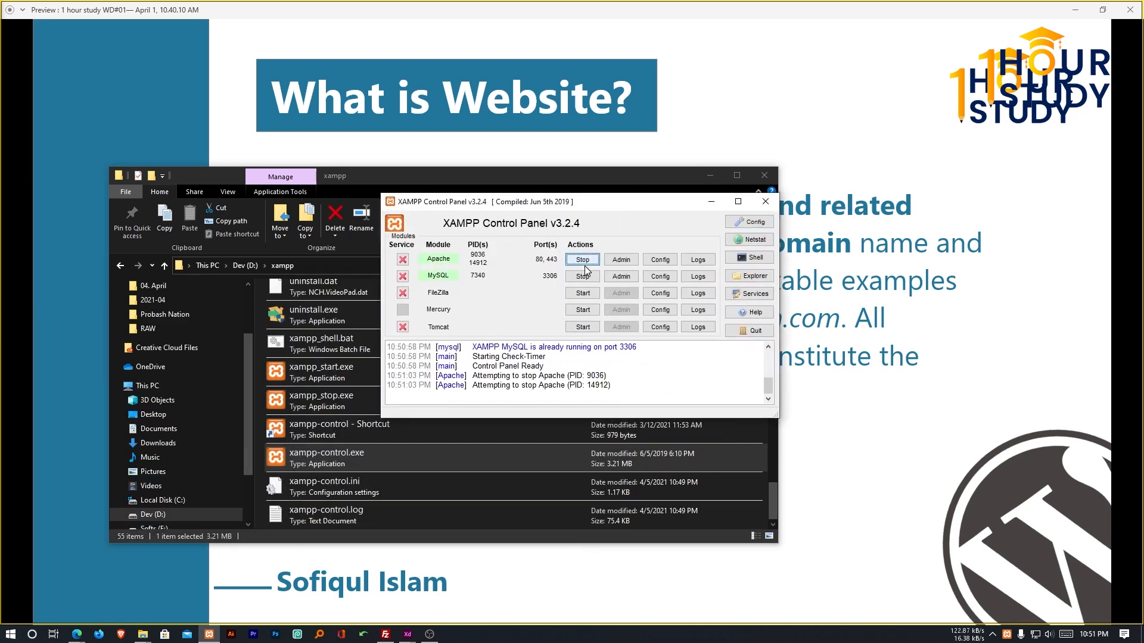
pyautogui.click(583, 276)
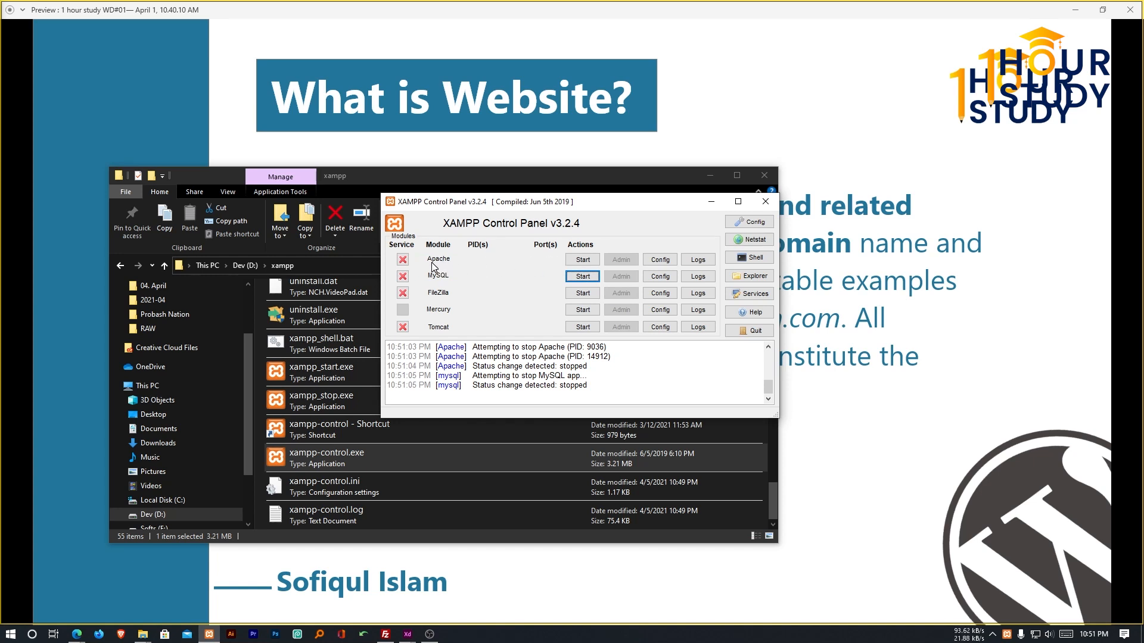
pyautogui.click(579, 260)
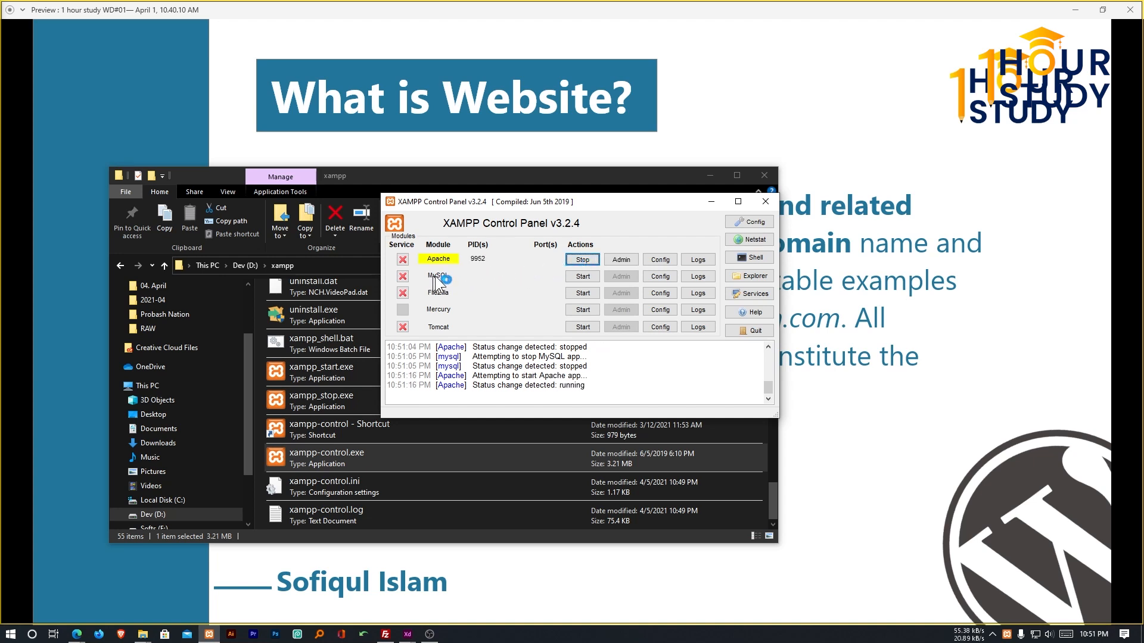
pyautogui.click(582, 277)
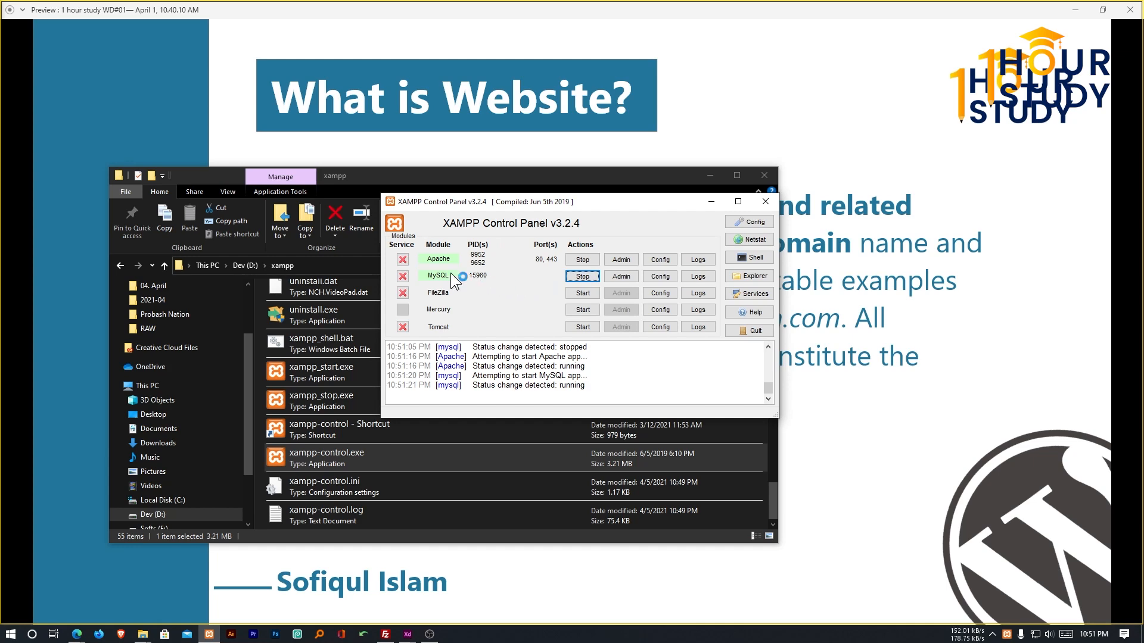
# Minimize File Explorer and highlight the Apache start messages in the XAMPP Control Panel log.
pyautogui.click(705, 178)
pyautogui.click(707, 177)
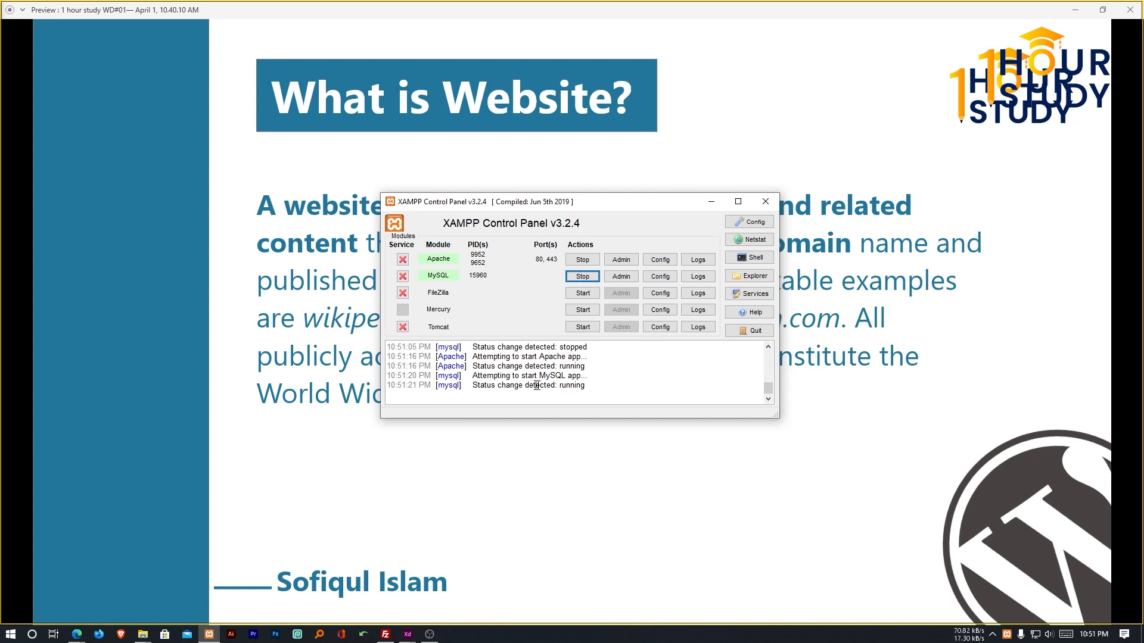
pyautogui.moveTo(559, 385); pyautogui.dragTo(586, 386)
pyautogui.moveTo(482, 356); pyautogui.dragTo(591, 365)
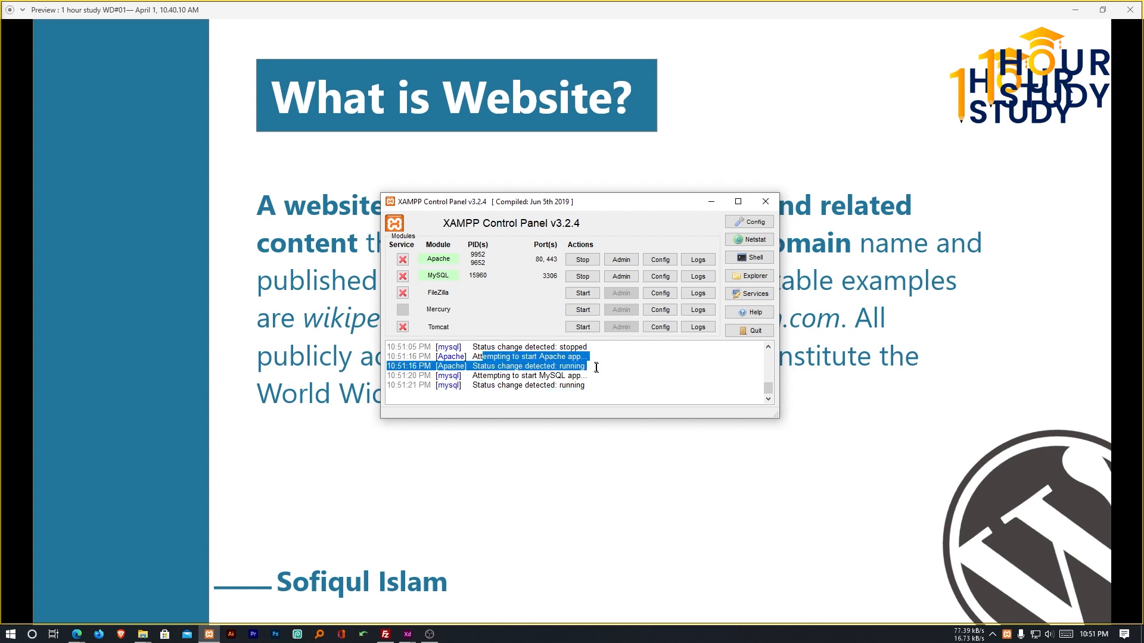
pyautogui.click(607, 381)
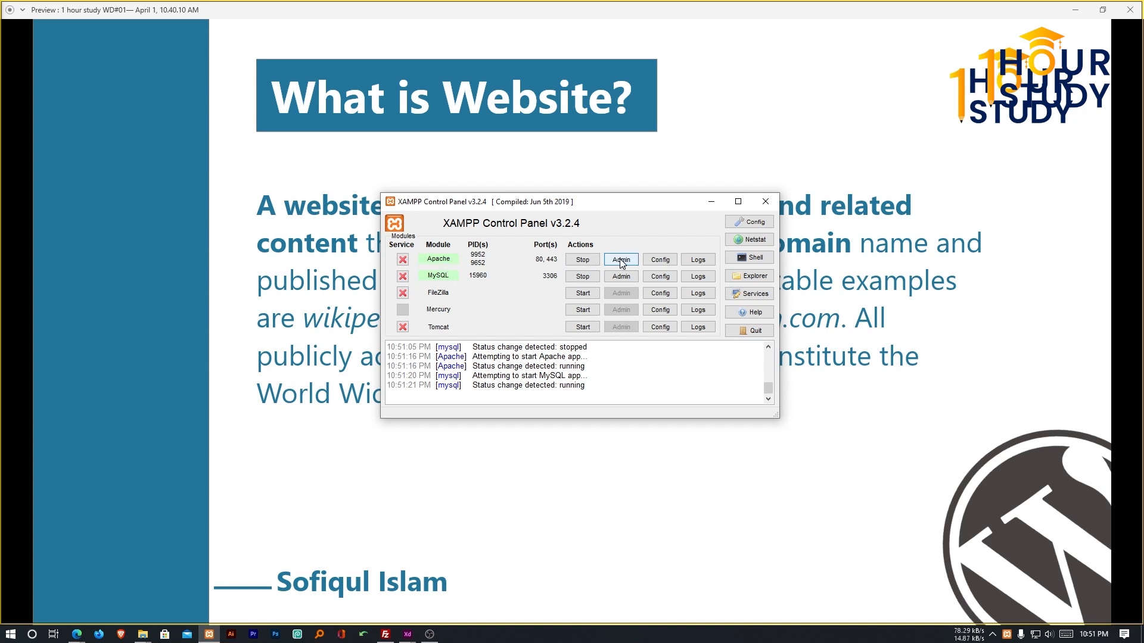
# Restart the Apache module and open its admin page in the browser, enlarged for reading.
pyautogui.click(583, 260)
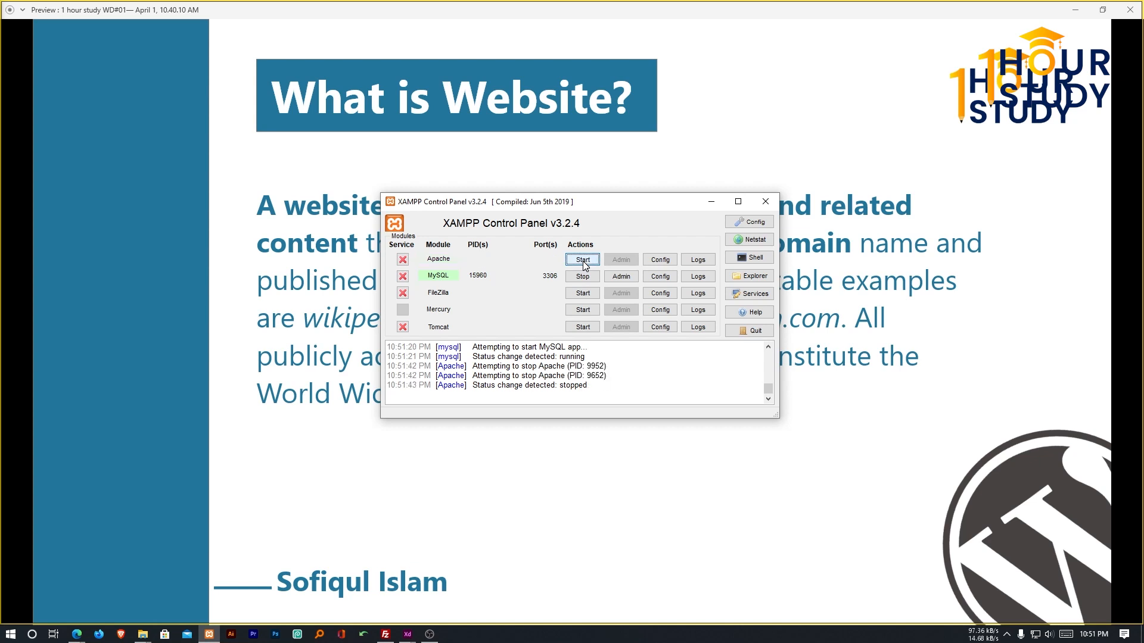
pyautogui.click(584, 261)
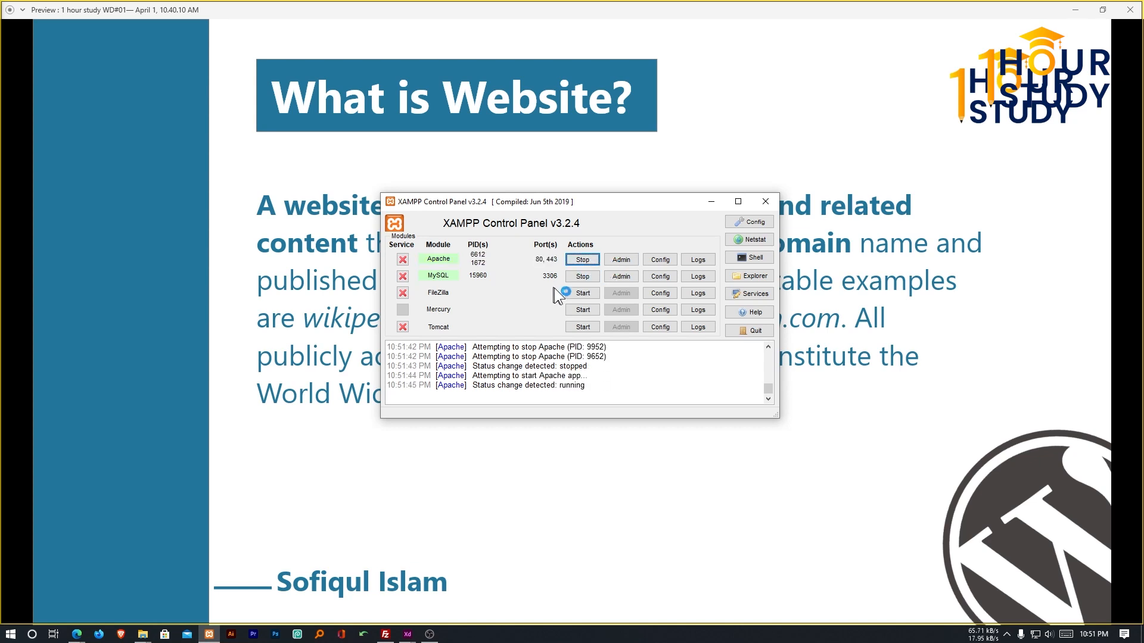
pyautogui.click(621, 260)
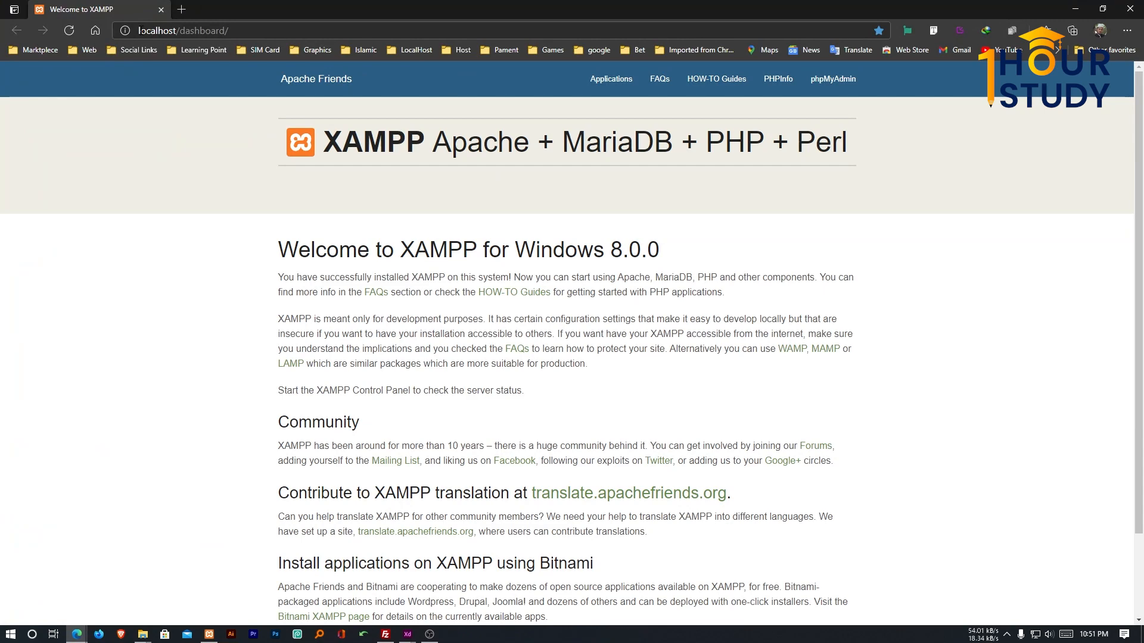
pyautogui.scroll(3, 150, 147)
pyautogui.scroll(-1, 161, 134)
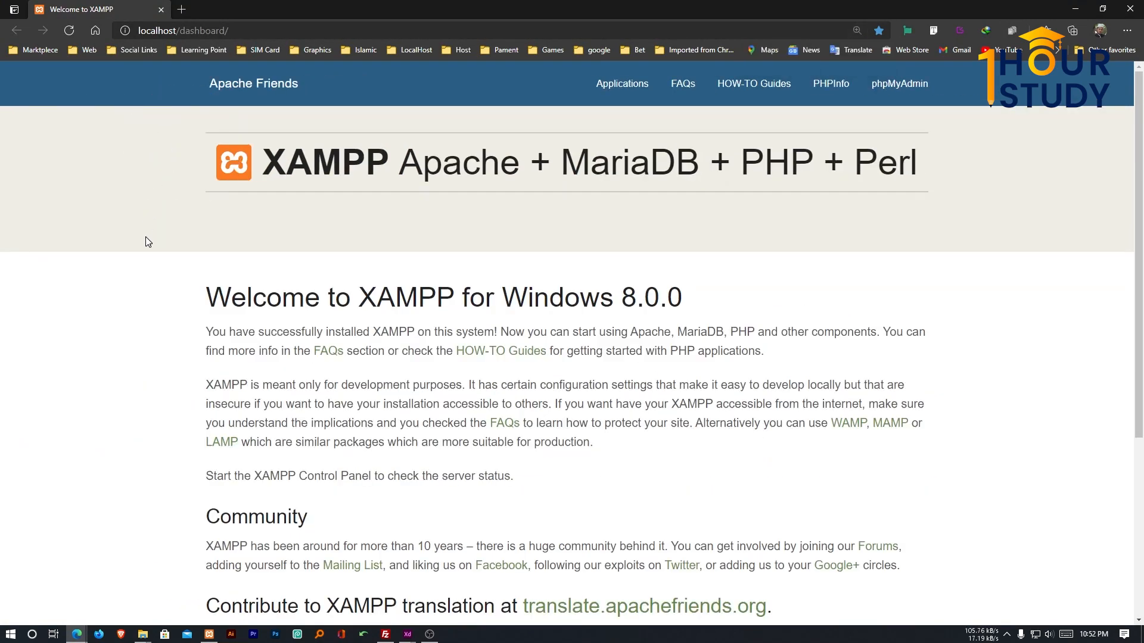
pyautogui.scroll(2, 145, 237)
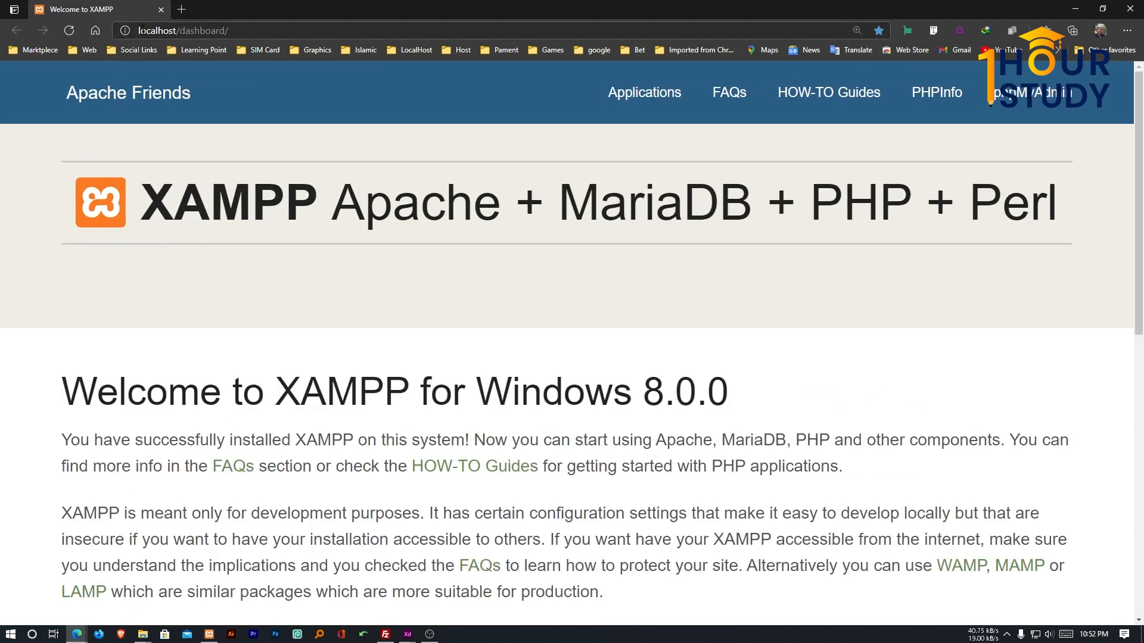
# Load the bare localhost address without the dashboard path and look through the XAMPP welcome page down to its footer.
pyautogui.doubleClick(165, 30)
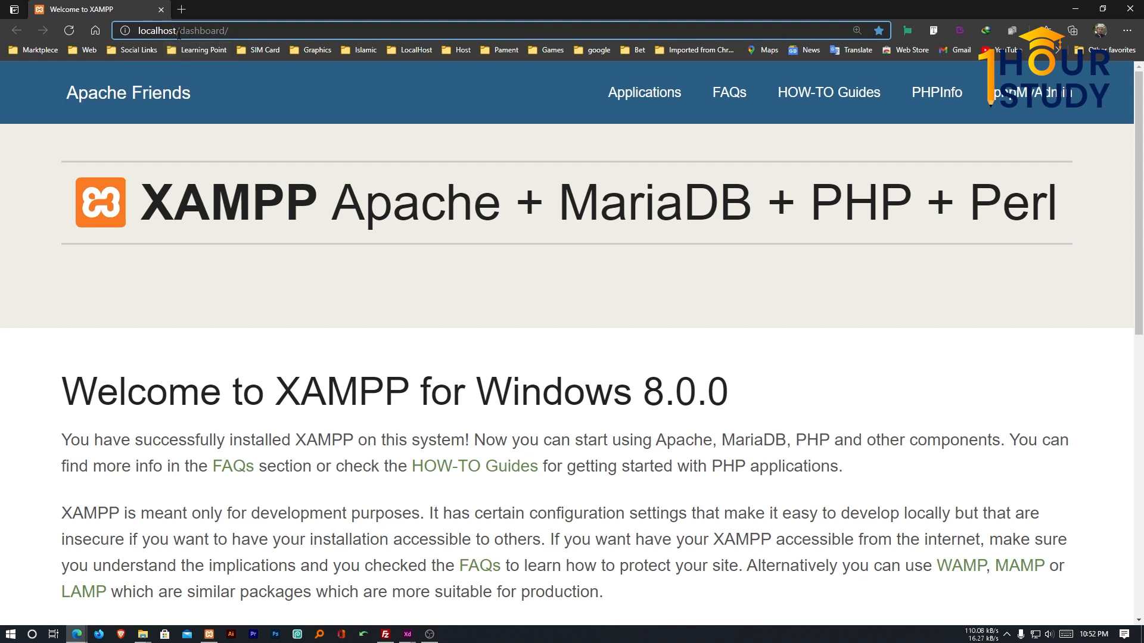
pyautogui.moveTo(179, 31); pyautogui.dragTo(271, 34)
pyautogui.press('BackSpace')
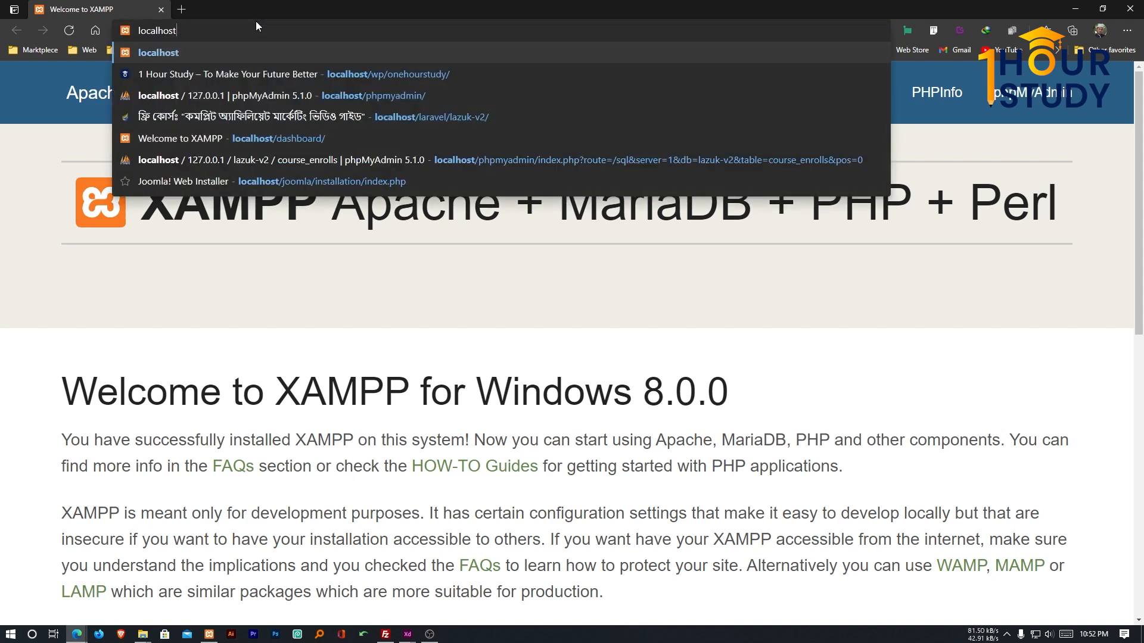
pyautogui.press('Return')
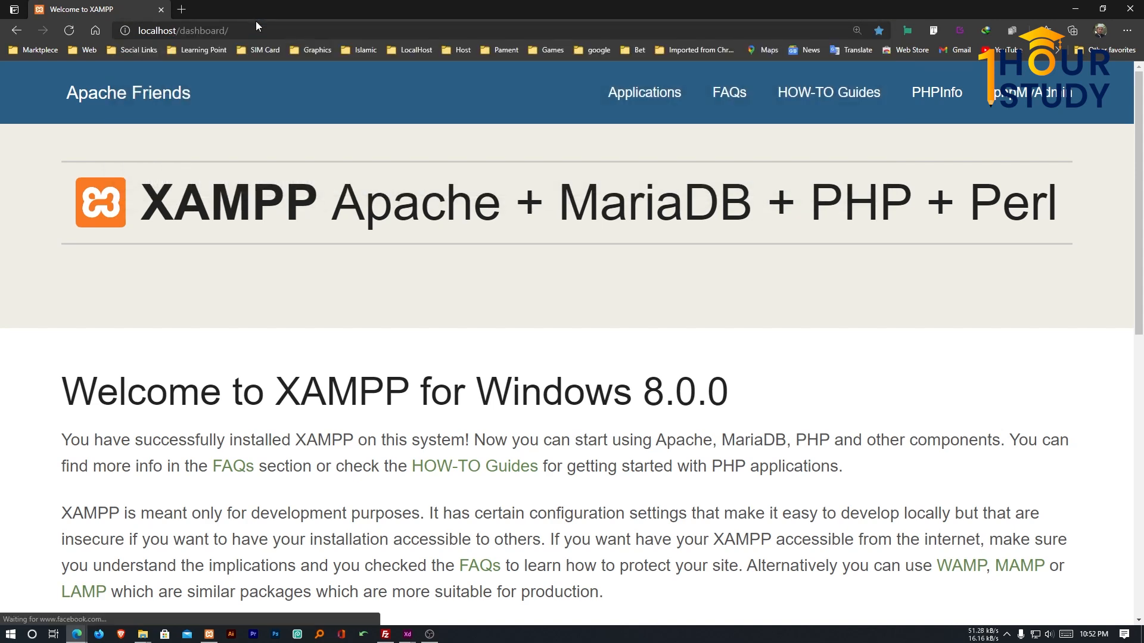
pyautogui.scroll(-10, 393, 324)
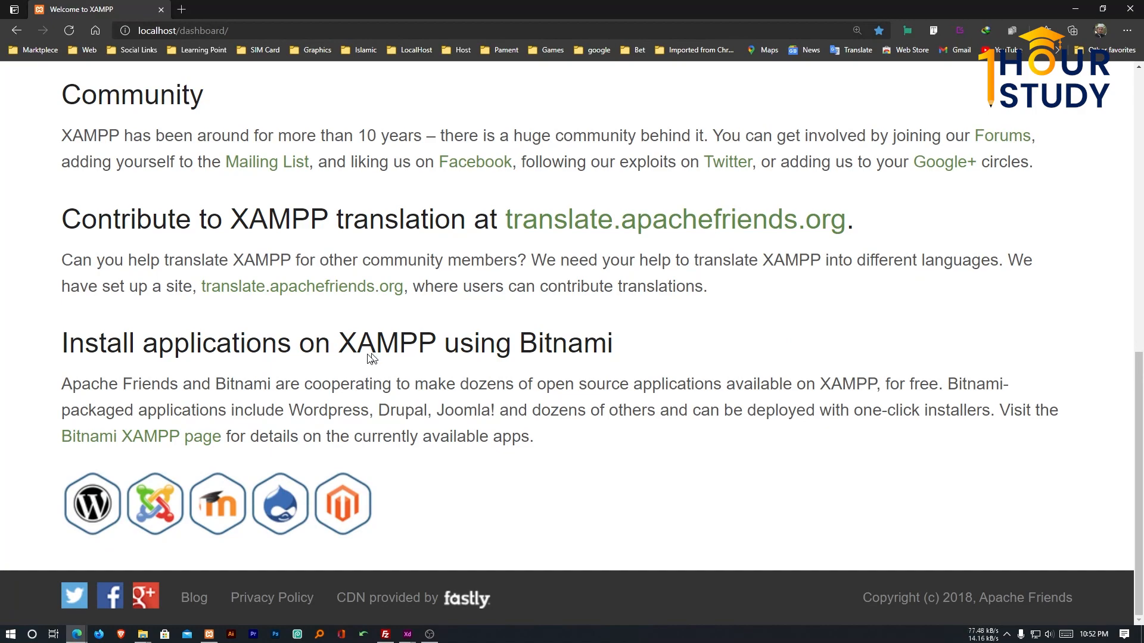
pyautogui.scroll(10, 339, 360)
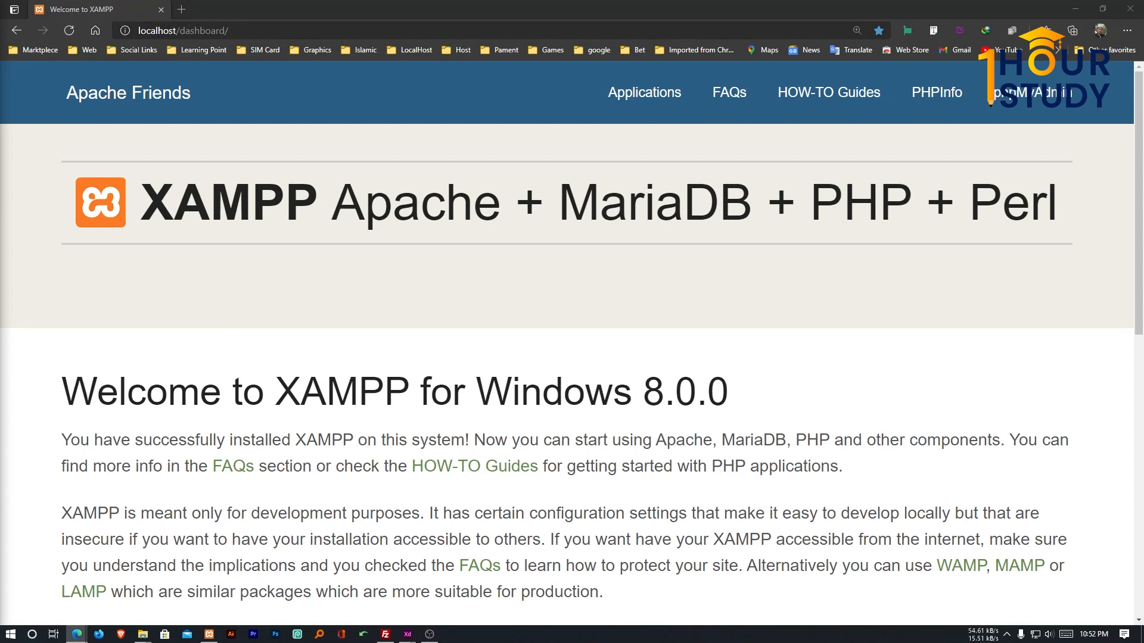
# Open an extra blank browser tab, and minimize both the browser and the XAMPP Control Panel.
pyautogui.click(181, 9)
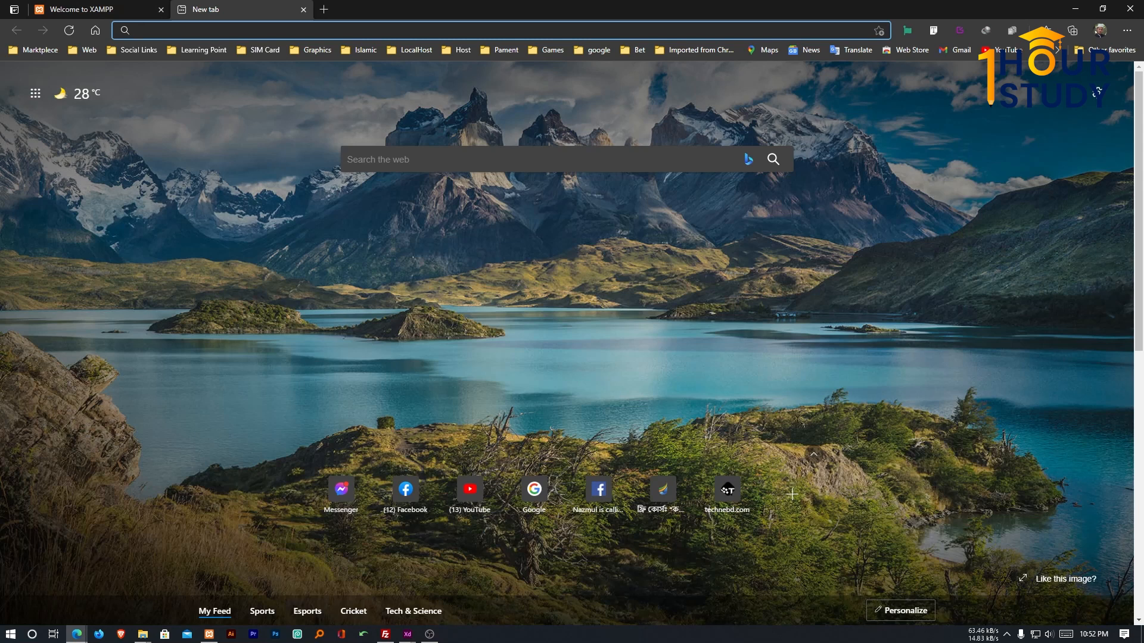
pyautogui.click(74, 9)
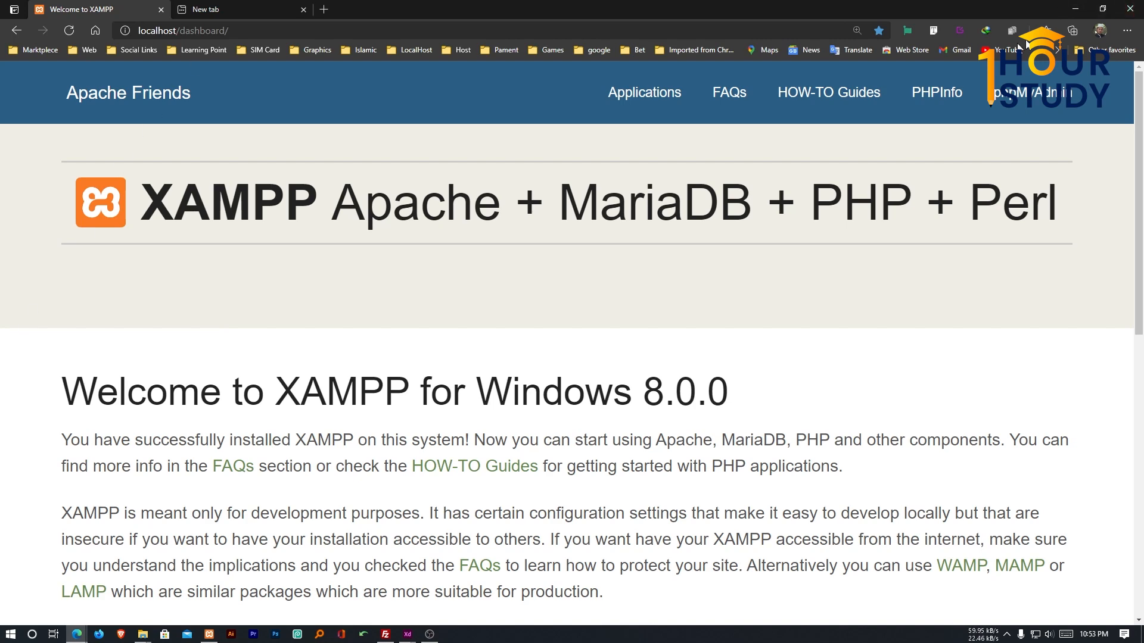
pyautogui.click(1072, 11)
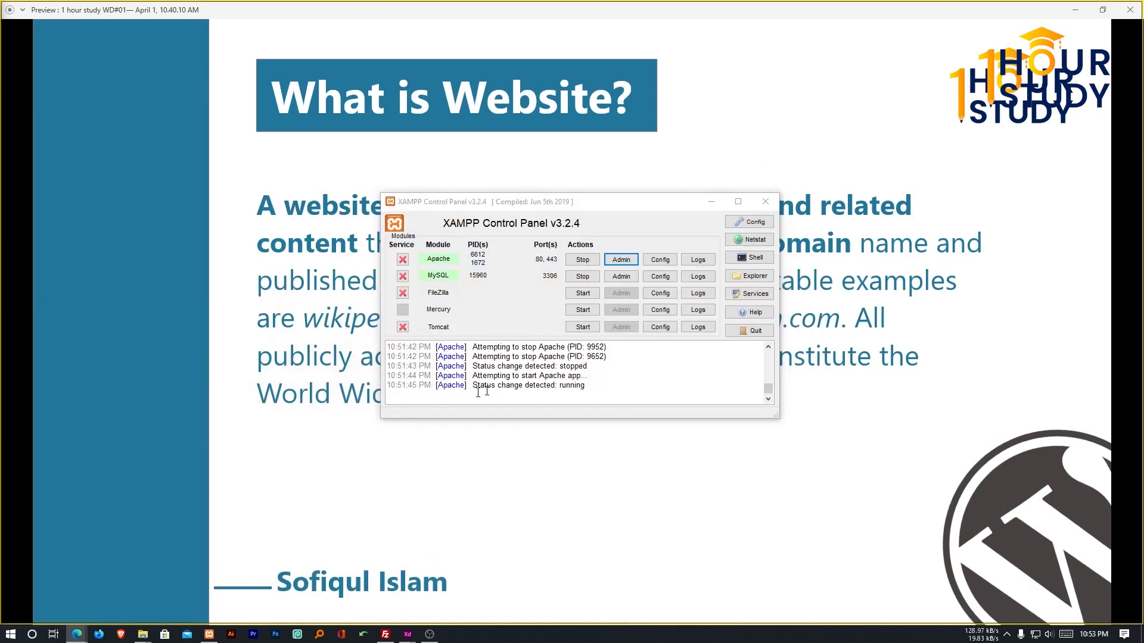
pyautogui.click(719, 203)
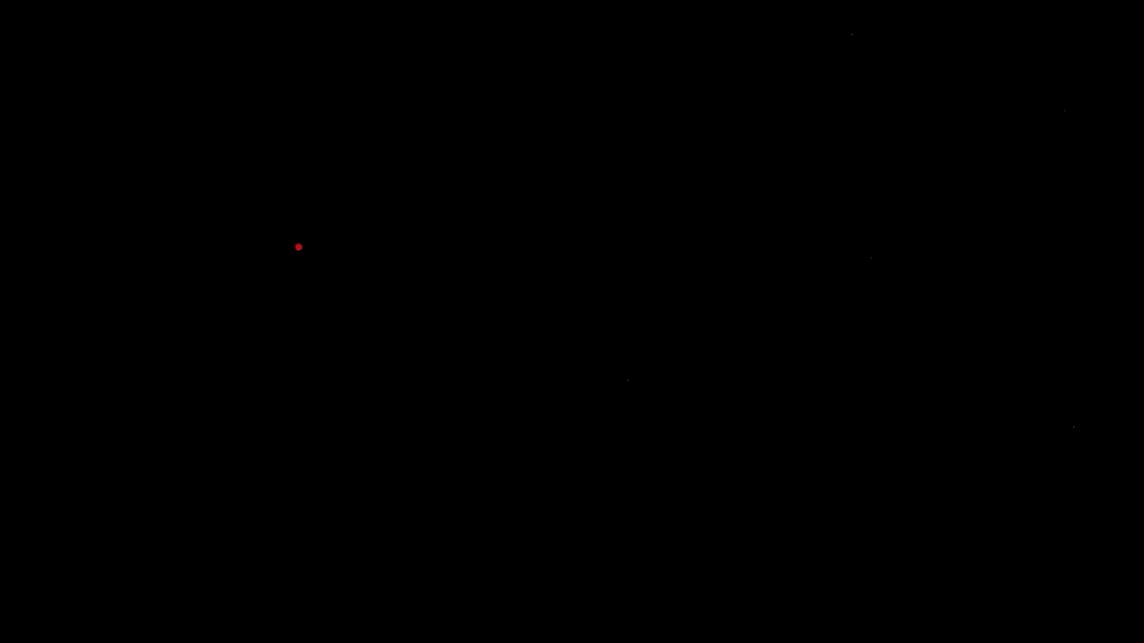